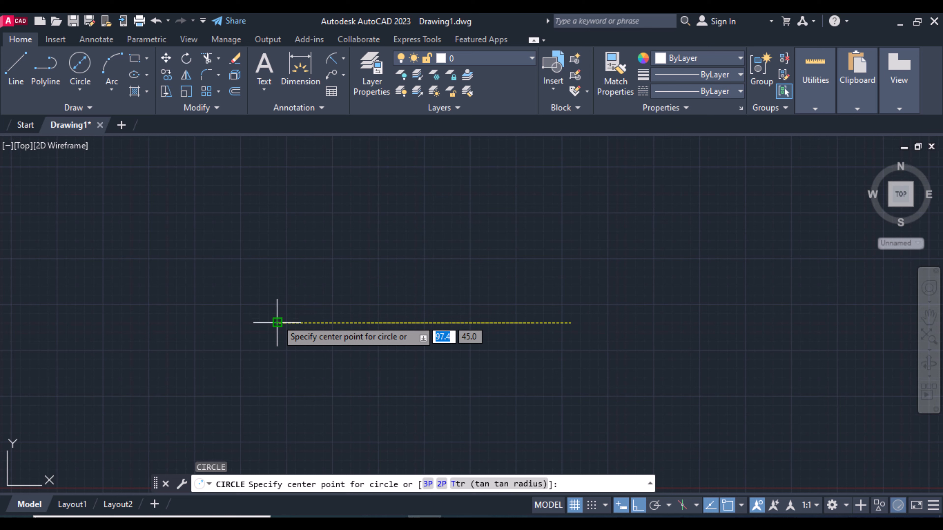
Step: Draw a circle of radius 10 centered on the left end of the horizontal centerline
left_click(276, 320)
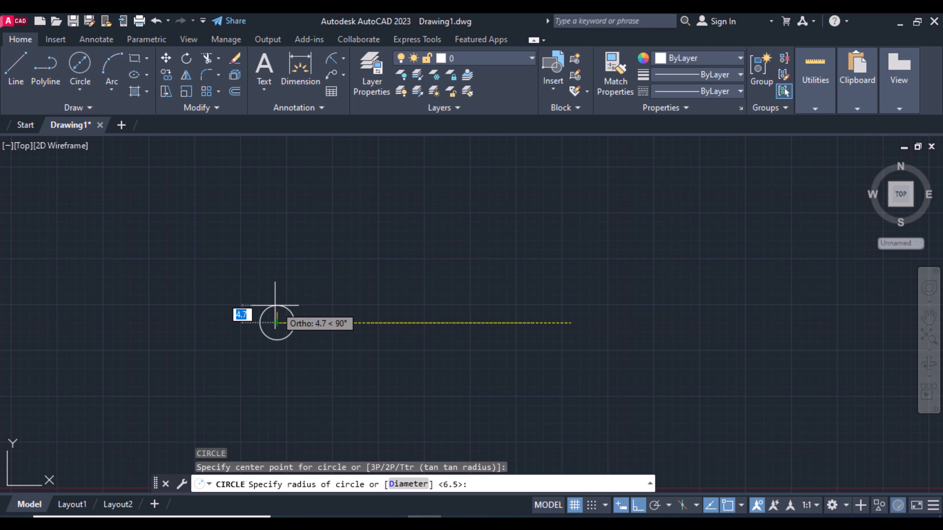
type("10")
key("Return")
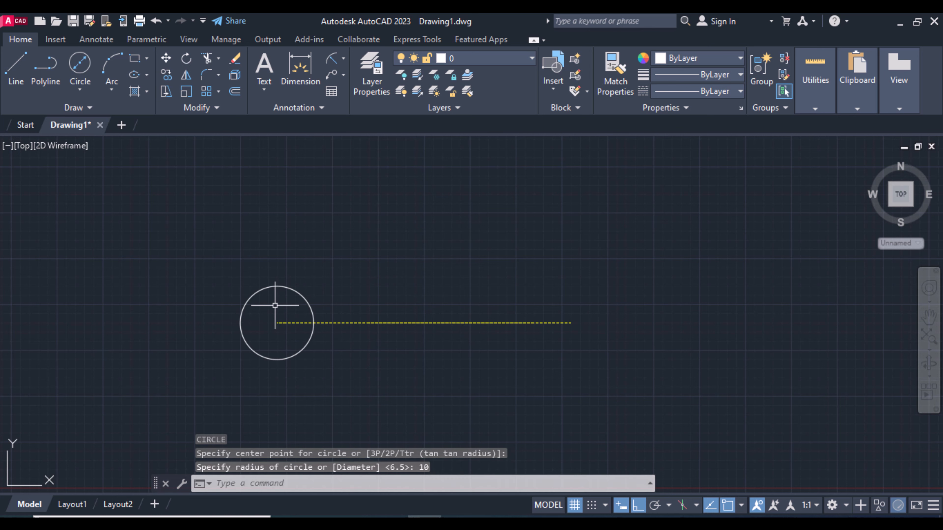
Step: Draw a circle of radius 20 centered on the right end of the horizontal centerline
type("c")
key("Return")
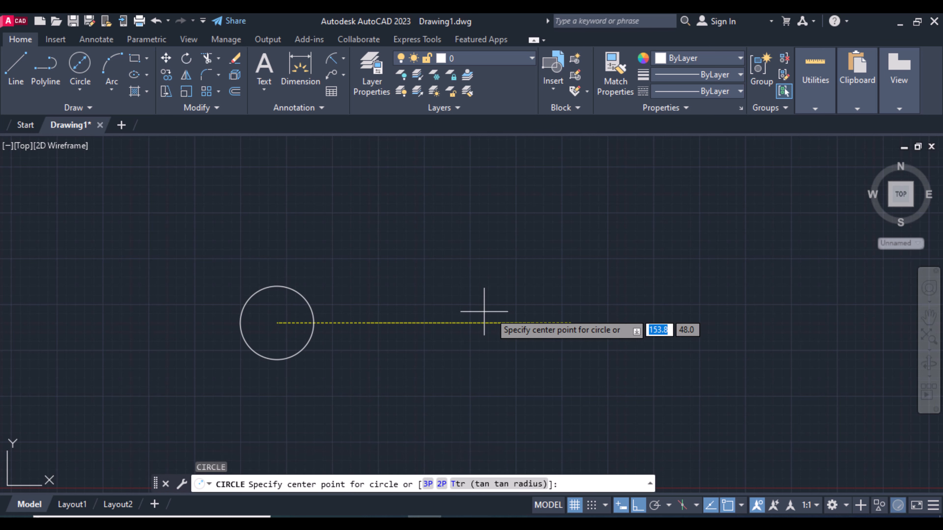
left_click(570, 321)
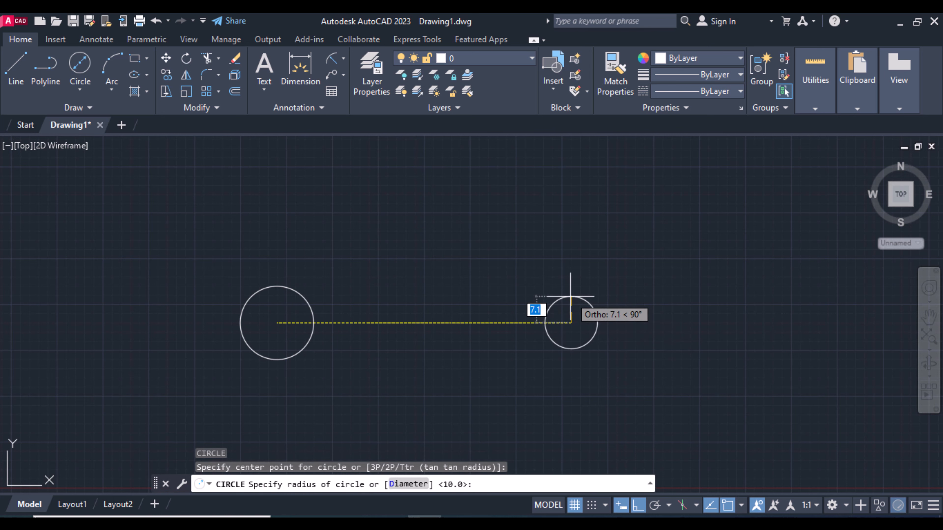
type("20")
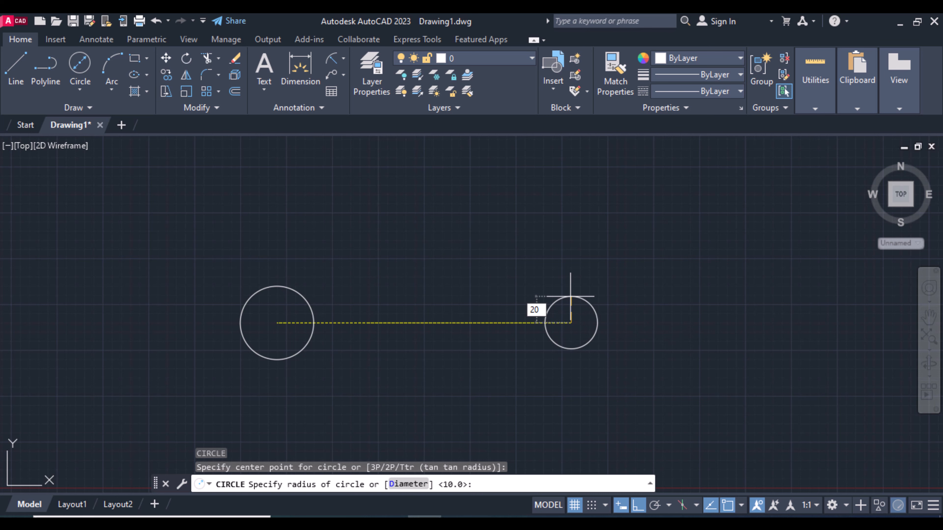
key("Return")
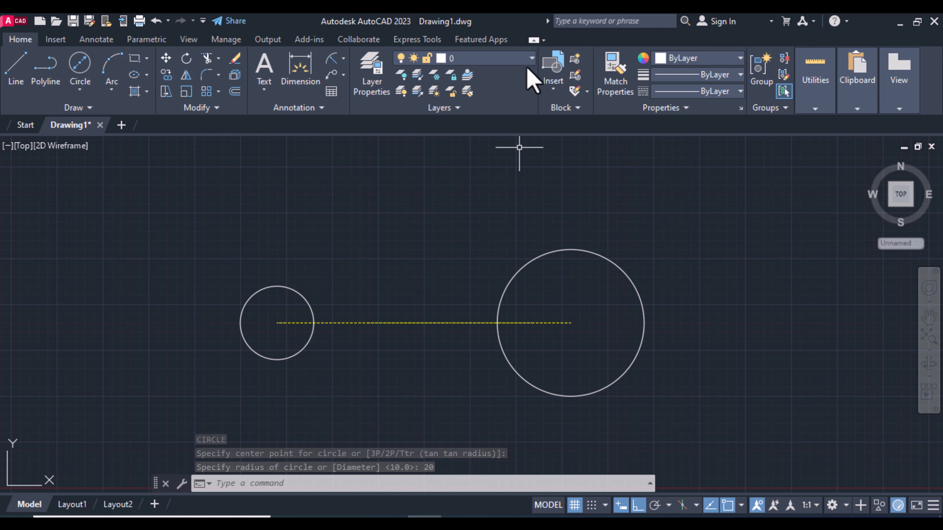
Step: On layer CL with Ortho off, draw a 25-long line from the large circle's center, sloping down to the right at 30° below horizontal
left_click(532, 59)
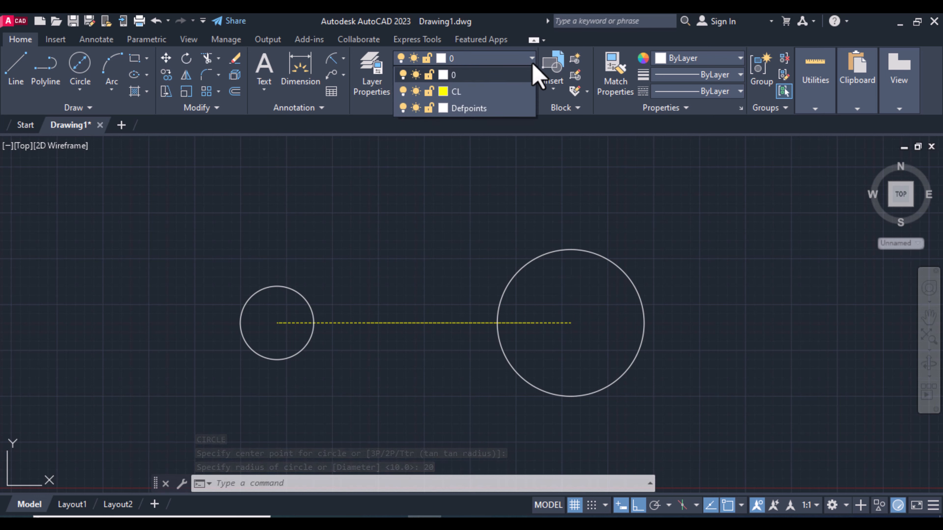
left_click(490, 91)
type("l")
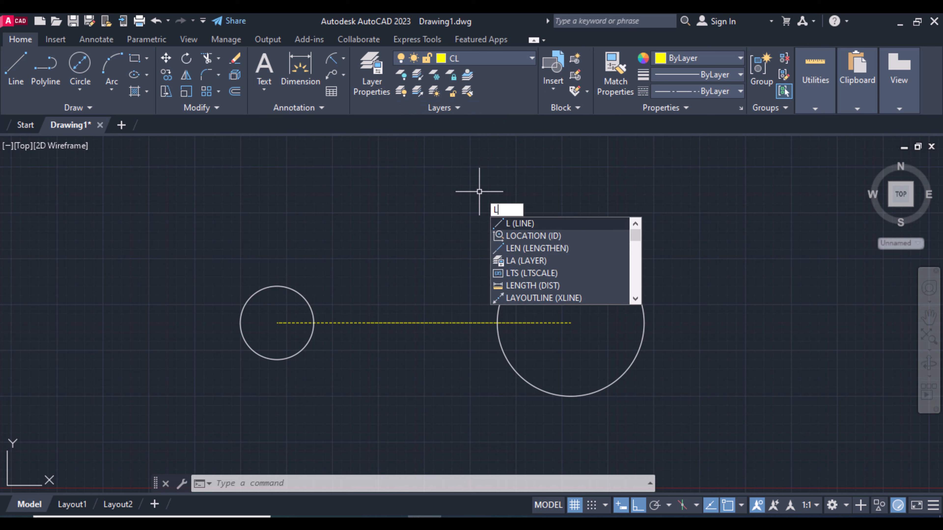
key("Return")
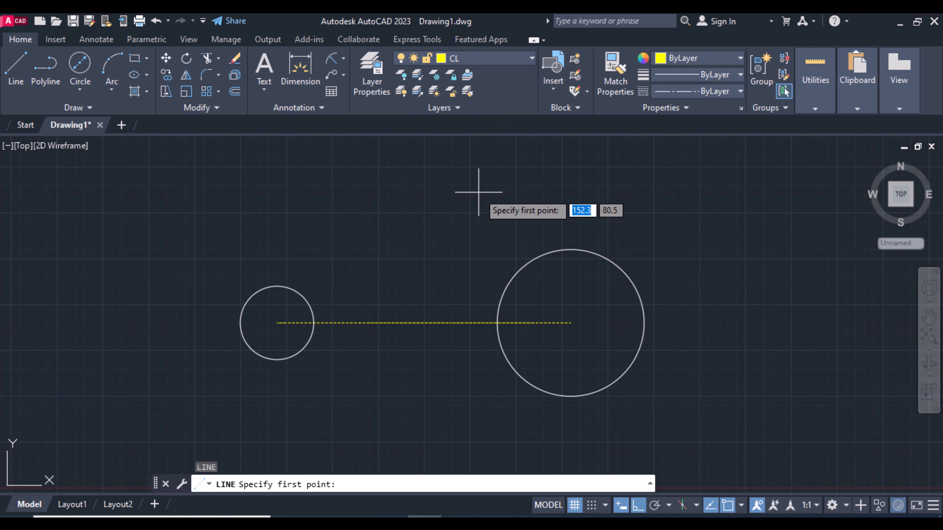
left_click(570, 322)
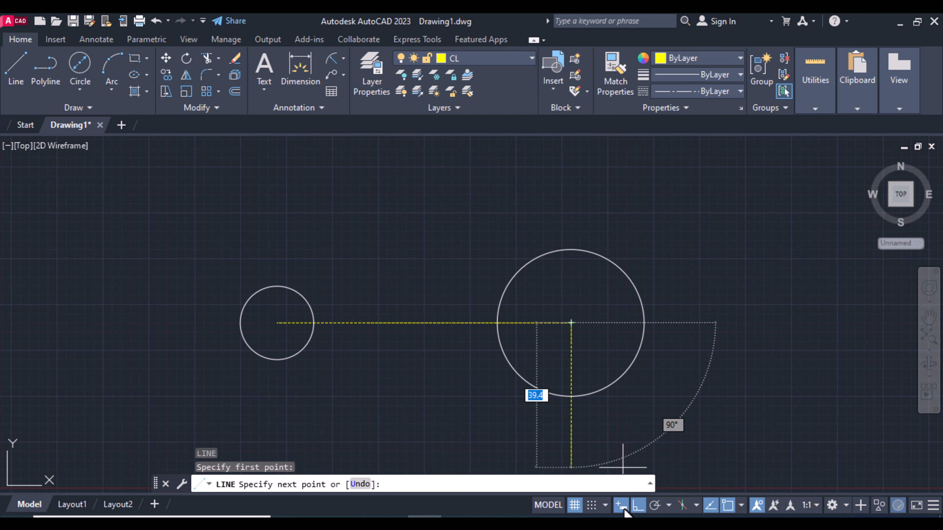
left_click(638, 505)
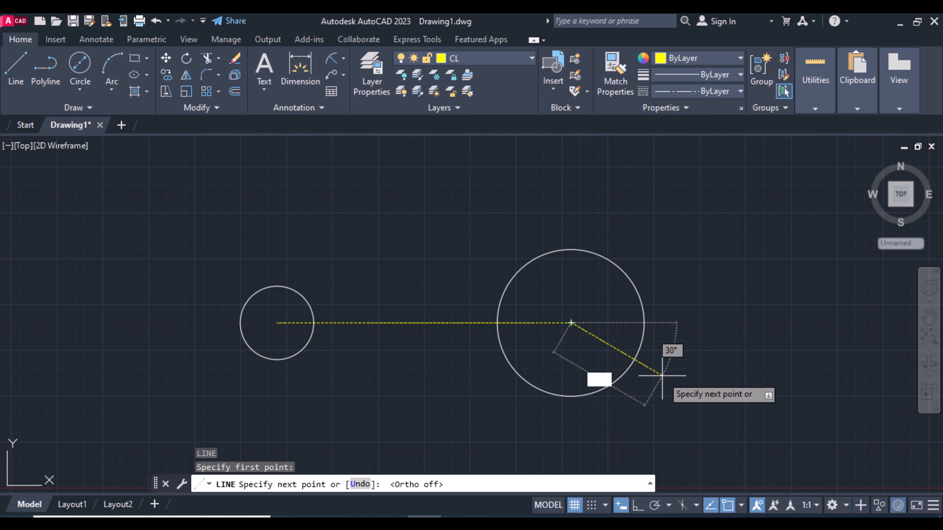
key("Tab")
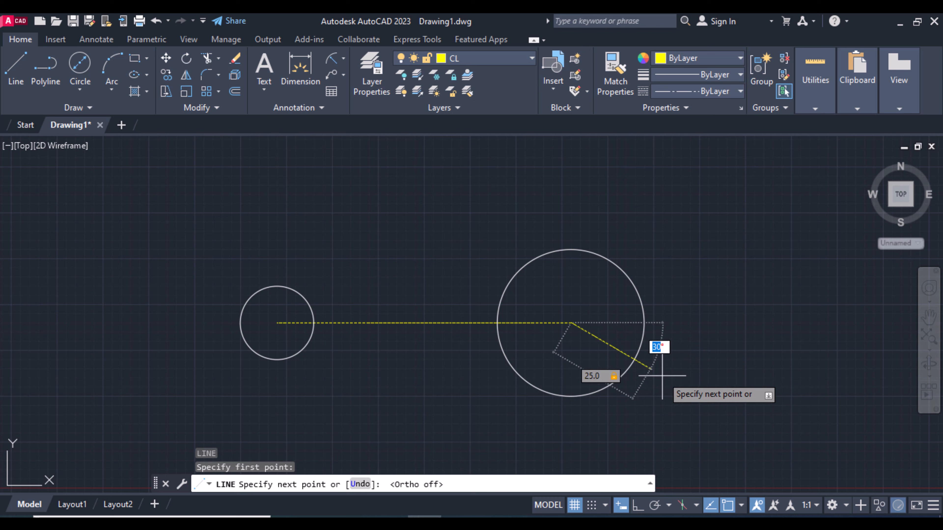
key("Return")
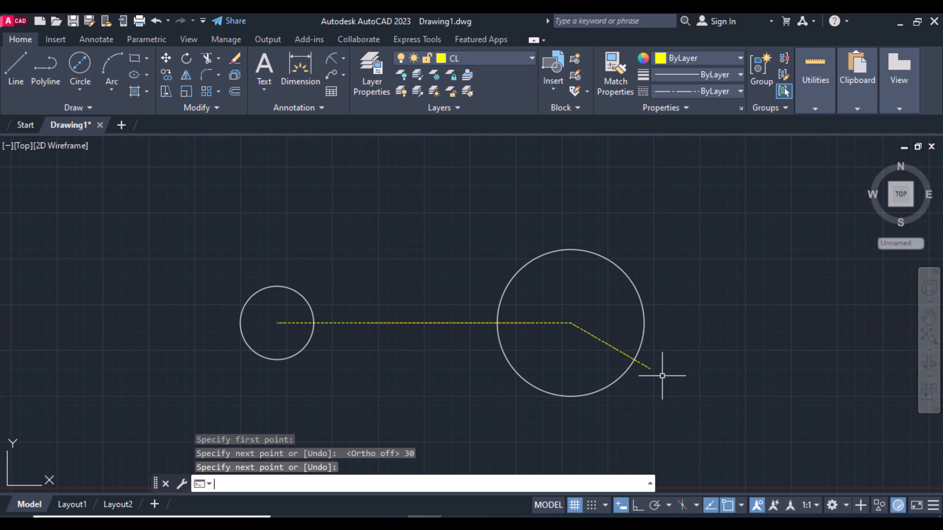
key("Return")
Step: Offset the angled centerline in the large circle by 8 to both sides
type("o")
key("Return")
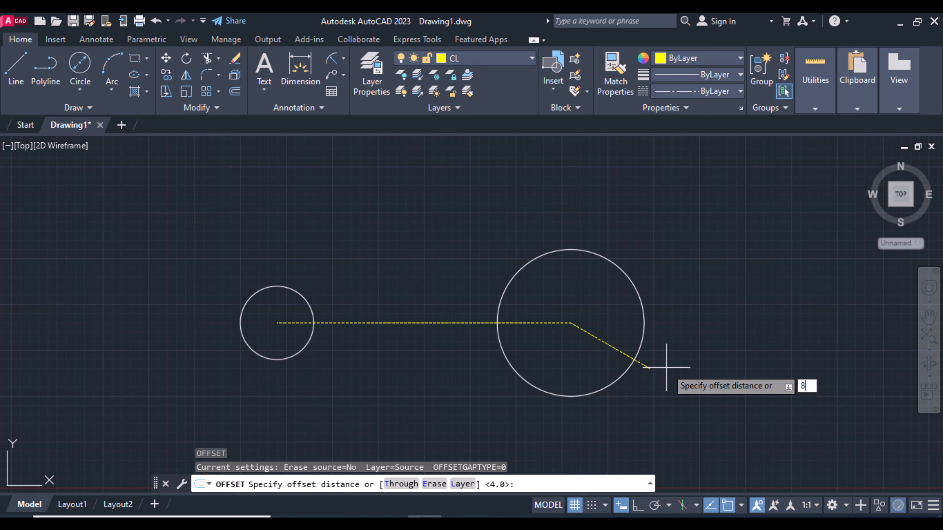
type("8")
key("Return")
left_click(599, 339)
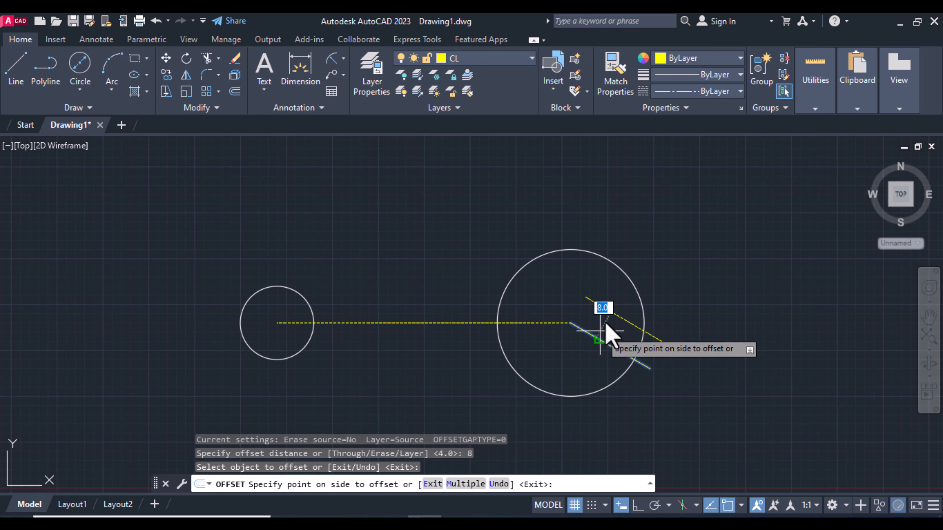
left_click(607, 325)
left_click(594, 337)
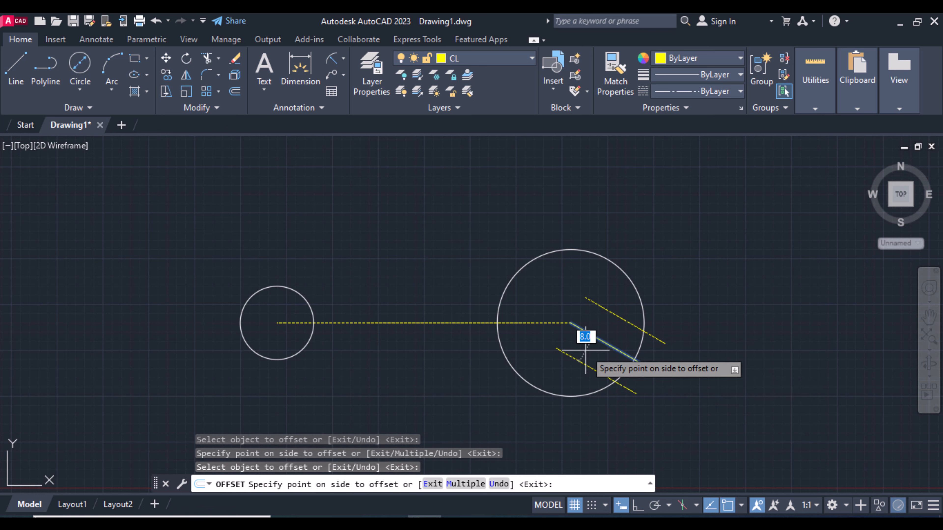
left_click(585, 351)
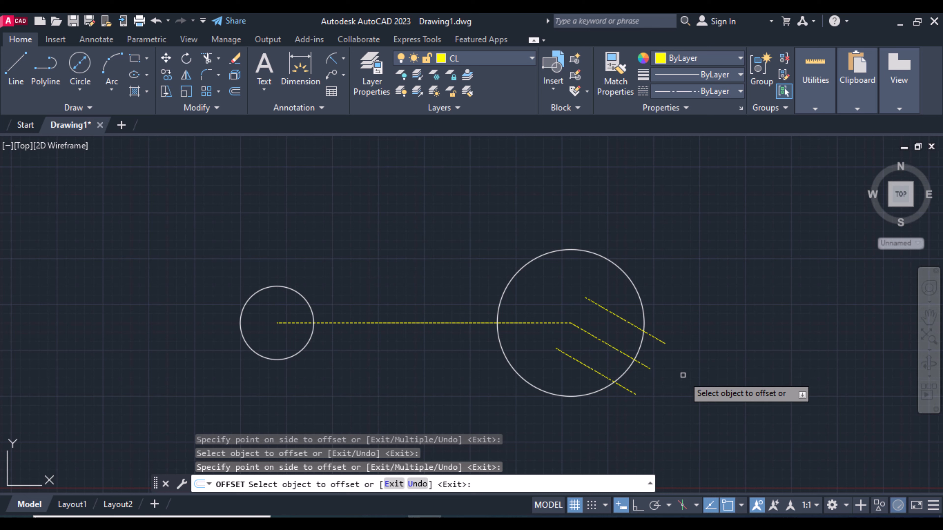
key("Return")
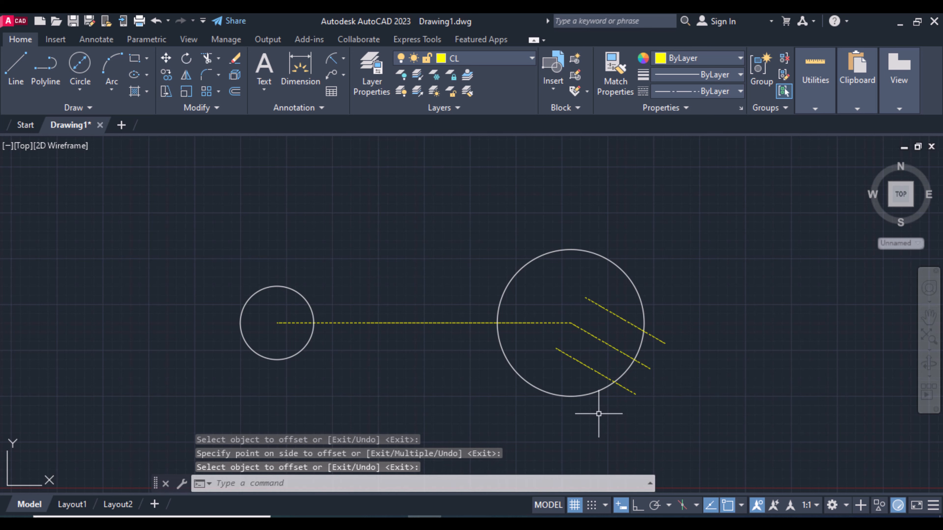
Step: Draw a 15-long line from the small circle's center, sloping down to the left at an angle of 150°
type("L")
key("Return")
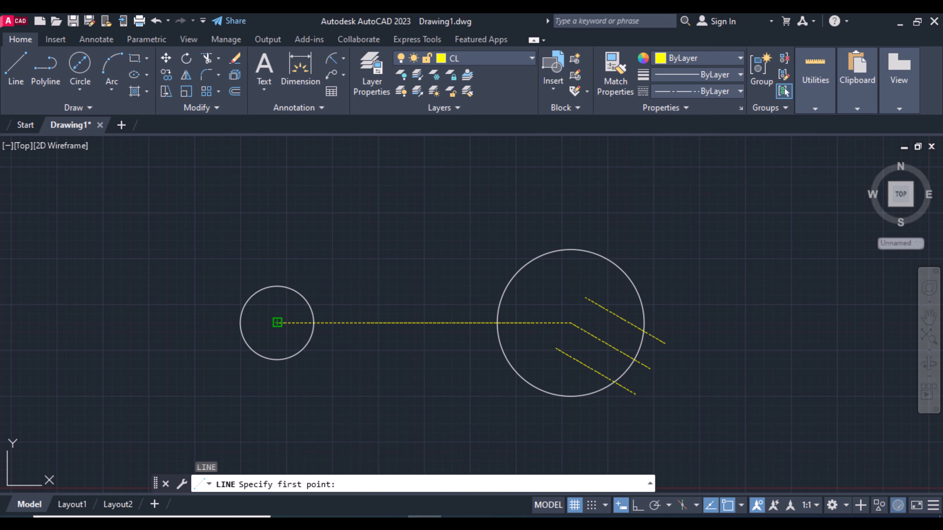
left_click(277, 323)
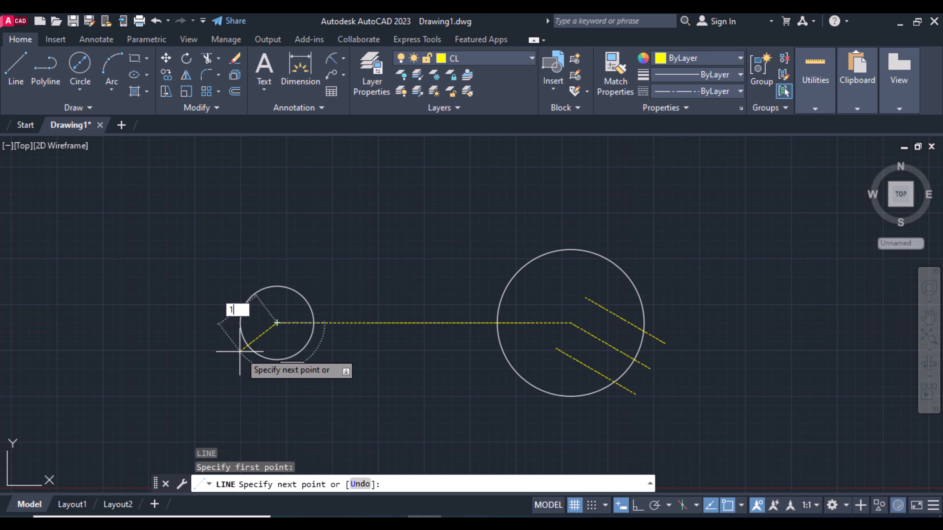
key("Tab")
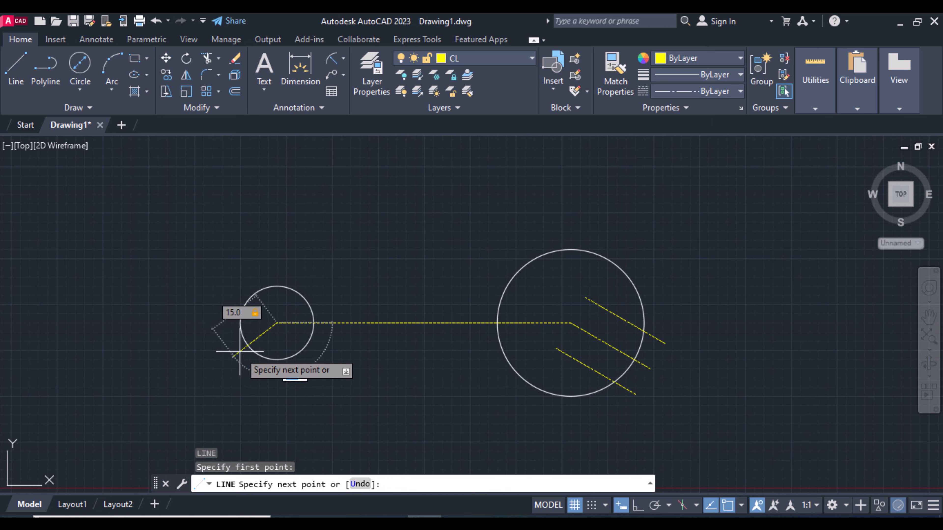
type("1")
key("BackSpace")
key("Return")
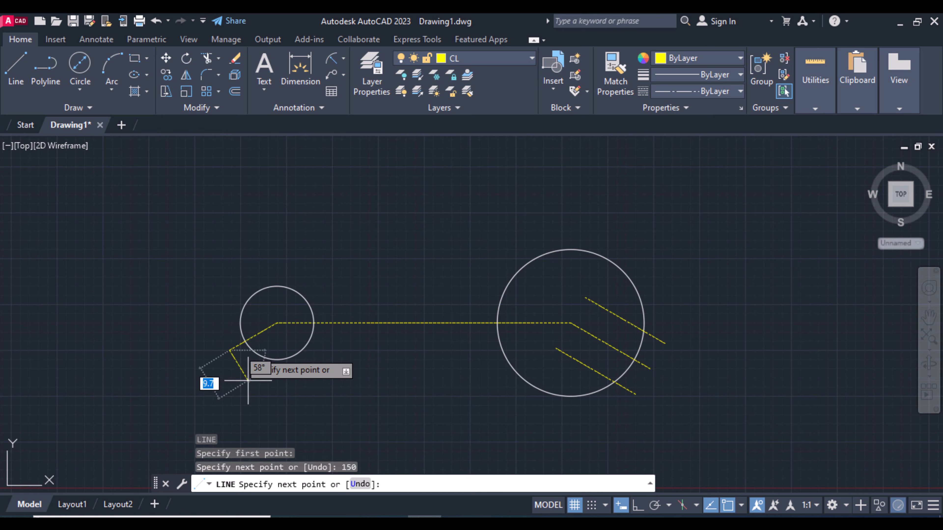
key("Return")
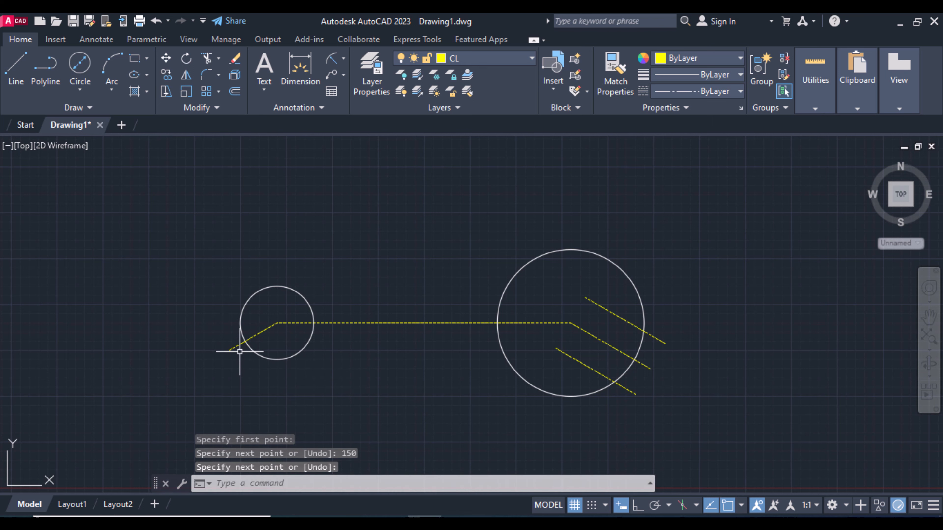
Step: Offset the angled centerline in the small circle by 4 to both sides
type("o")
key("Return")
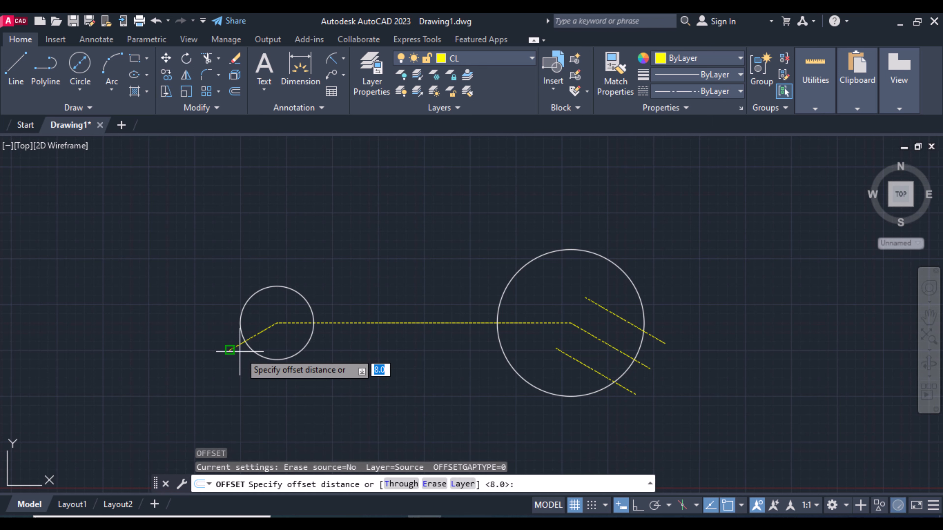
type("4")
key("Return")
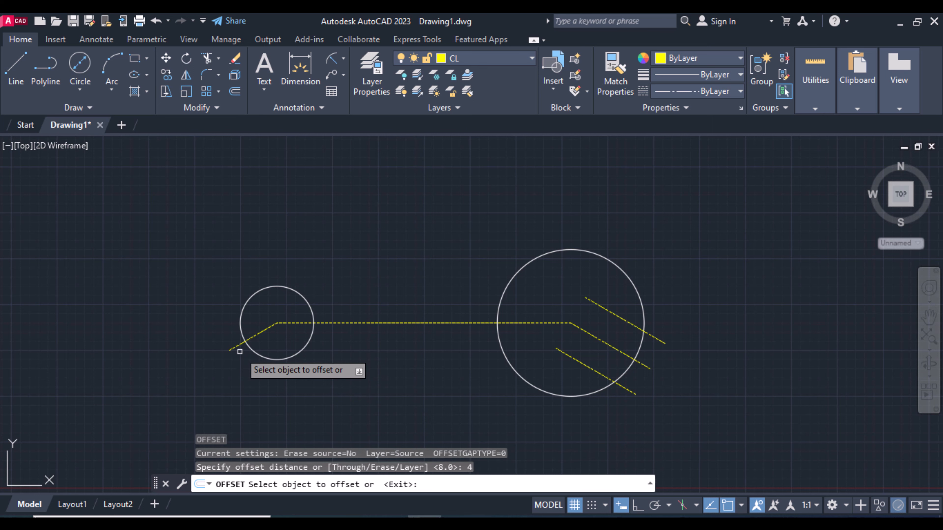
left_click(252, 336)
left_click(257, 343)
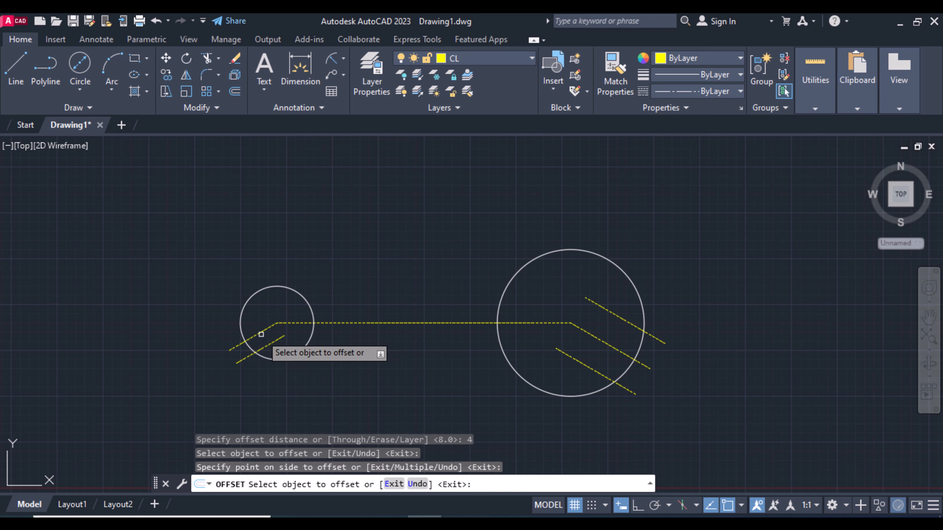
left_click(262, 336)
left_click(185, 272)
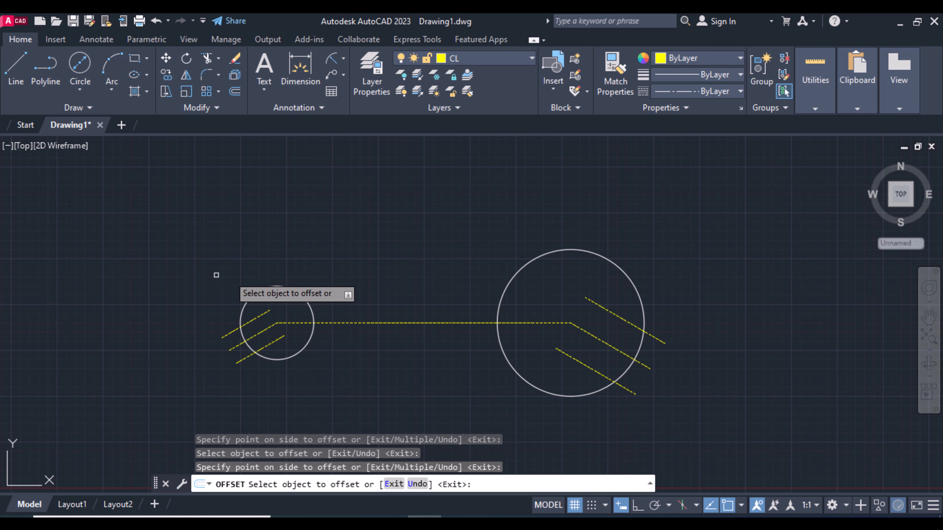
key("Return")
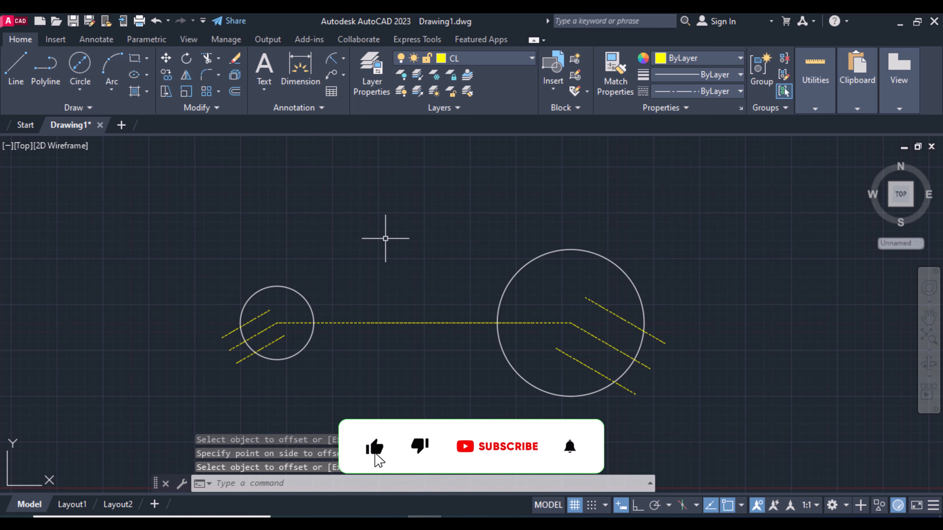
Step: On layer 0, draw a line joining the inner ends of the two offset lines in the large circle
left_click(531, 58)
left_click(471, 79)
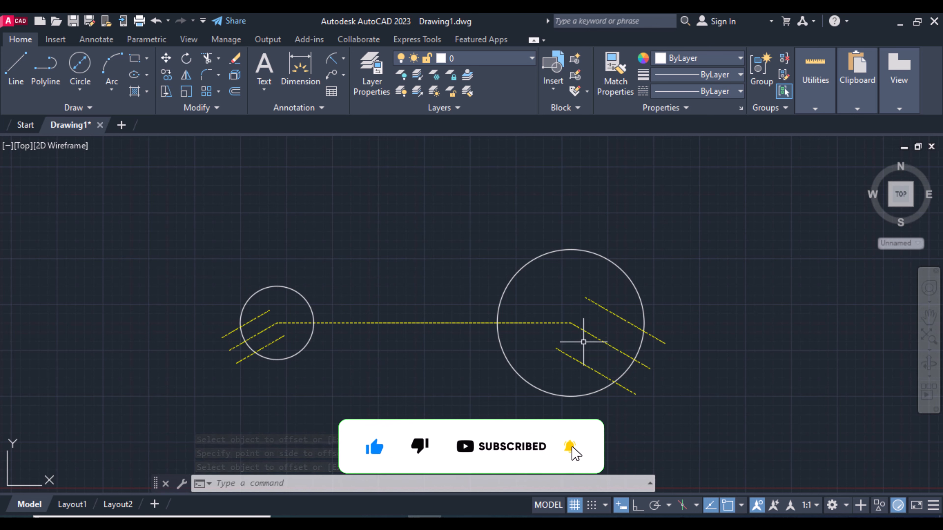
type("L")
key("Return")
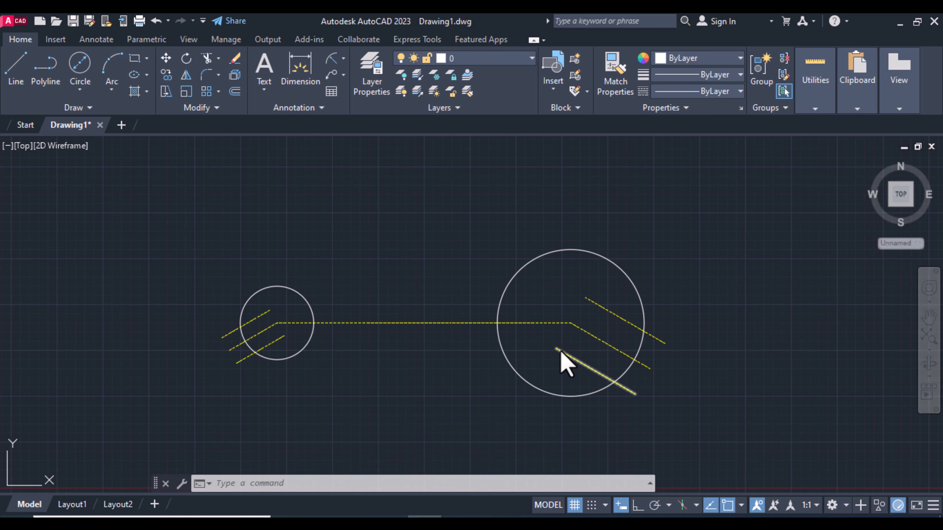
left_click(557, 349)
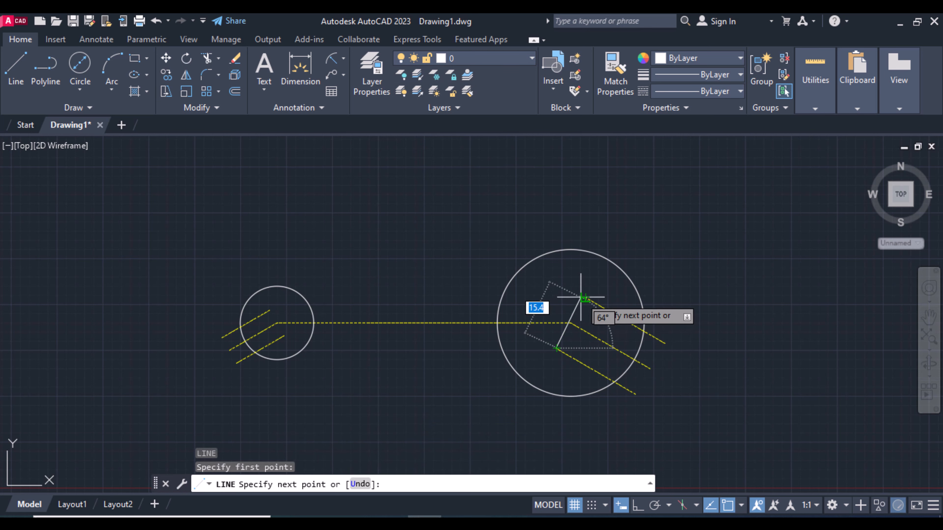
left_click(584, 301)
key("Return")
Step: Draw a line joining the inner ends of the two offset lines in the small circle
type("l")
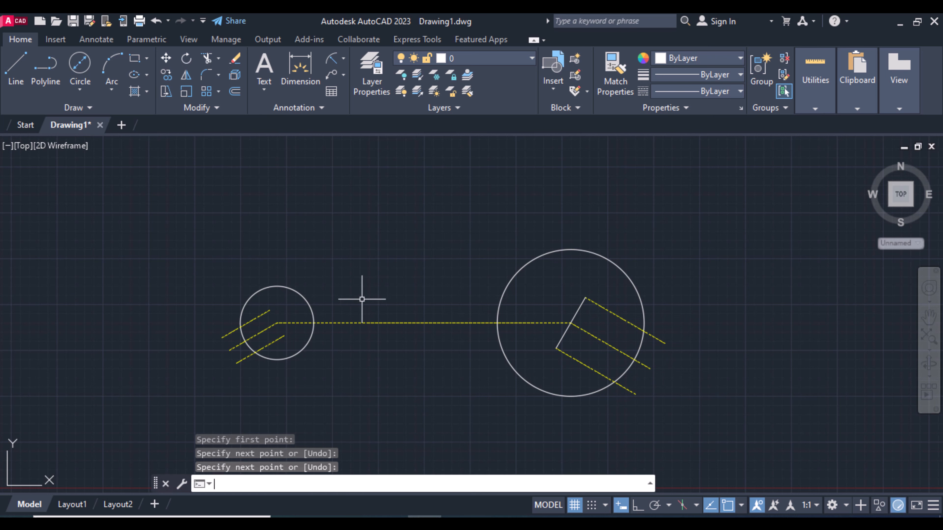
key("Return")
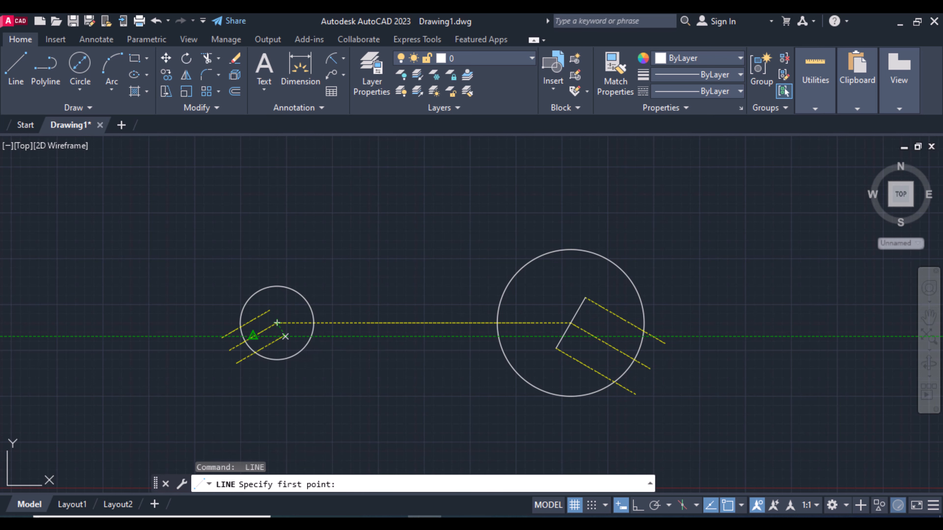
left_click(285, 336)
left_click(270, 311)
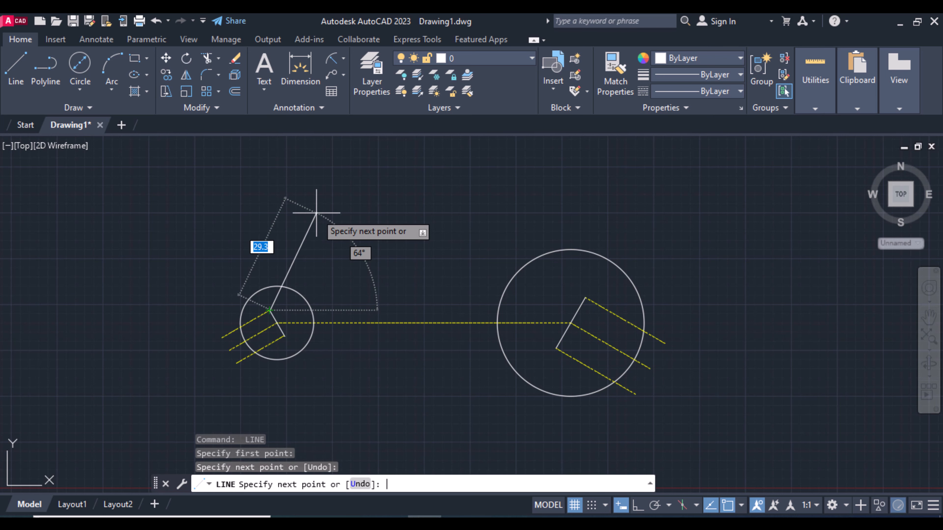
key("Return")
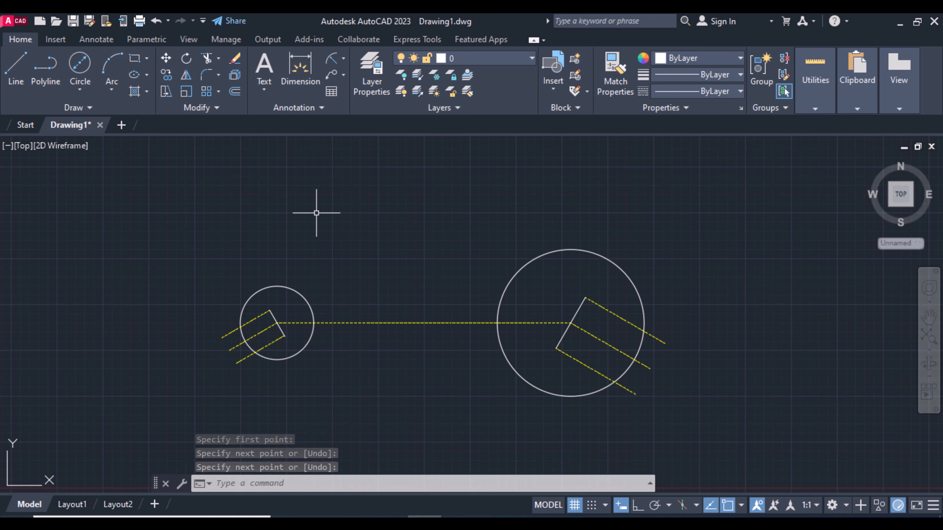
Step: Draw a circle of radius 12 centered on the large circle's center
type("c")
key("Return")
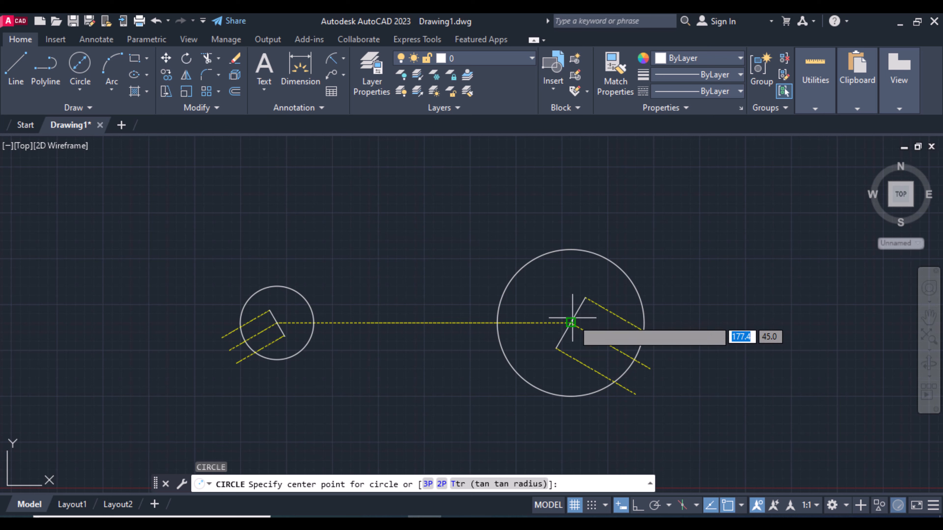
left_click(571, 322)
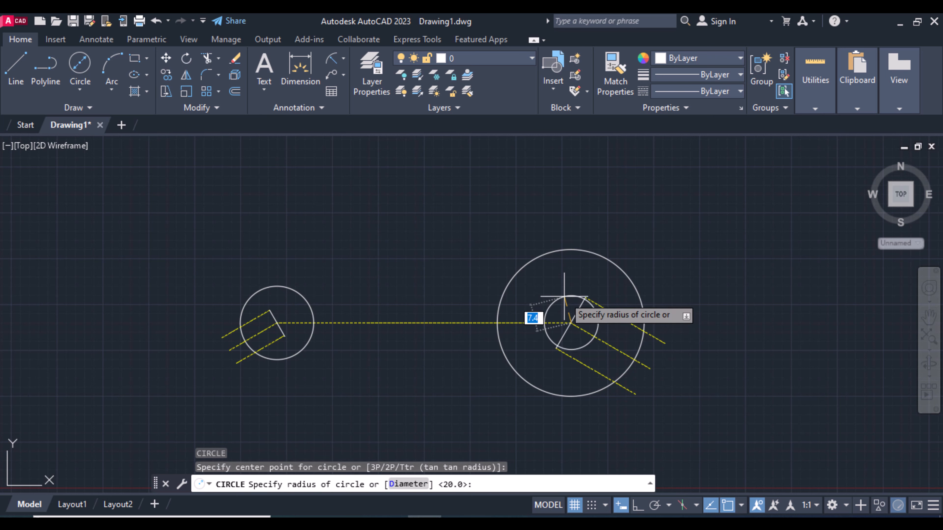
type("12")
key("Return")
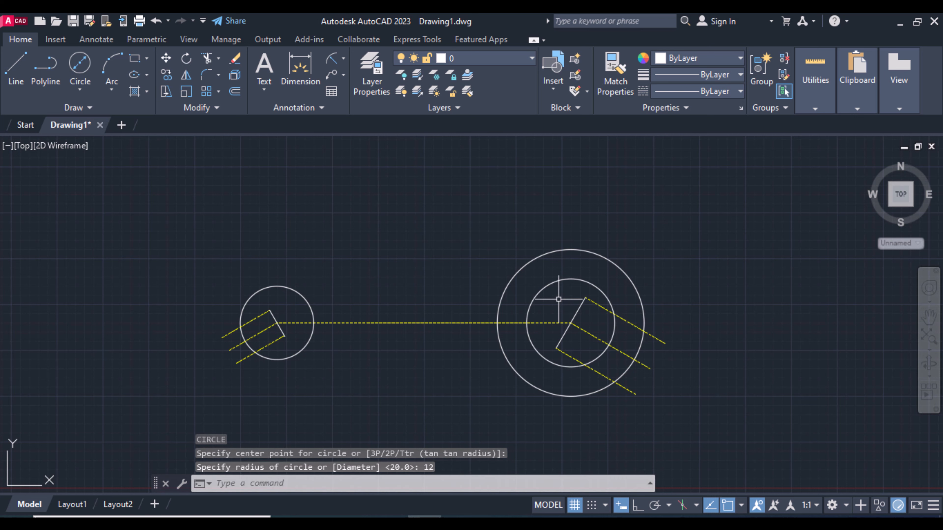
Step: Draw a 150° line from the large jaw line's upper end to the radius-12 circle, and move the circle from that intersection to the jaw line's end
type("l")
key("Return")
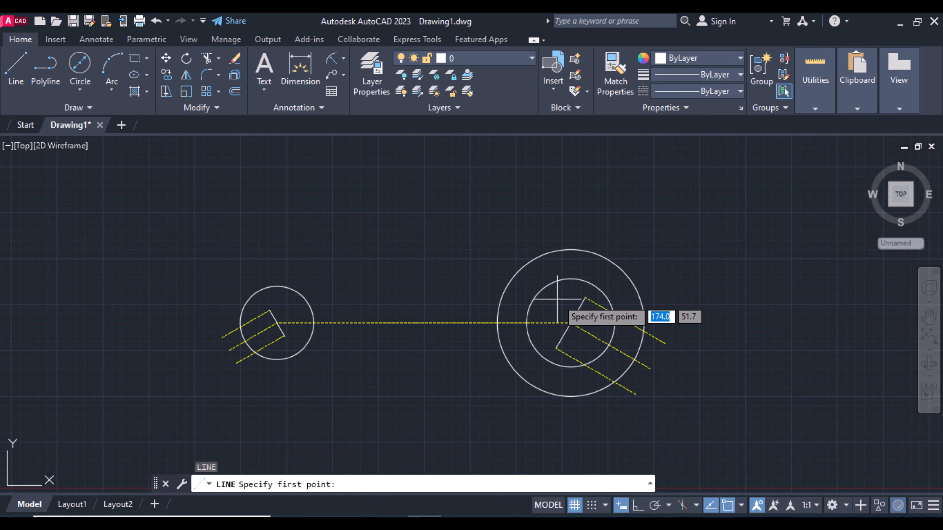
left_click(570, 322)
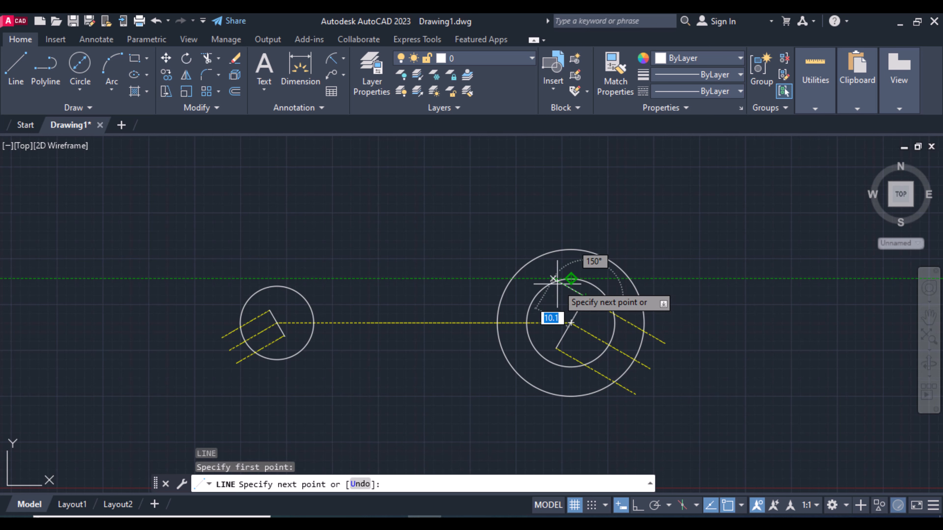
left_click(586, 297)
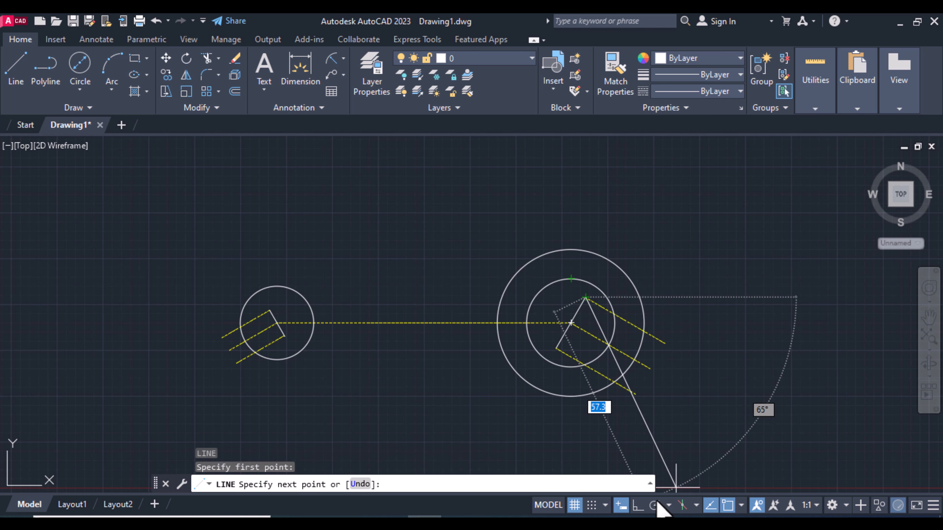
left_click(562, 287)
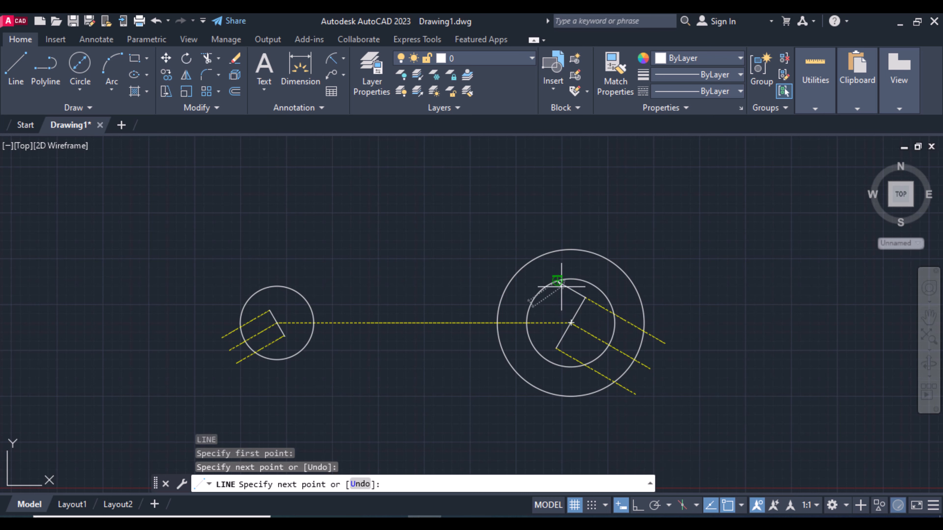
key("Return")
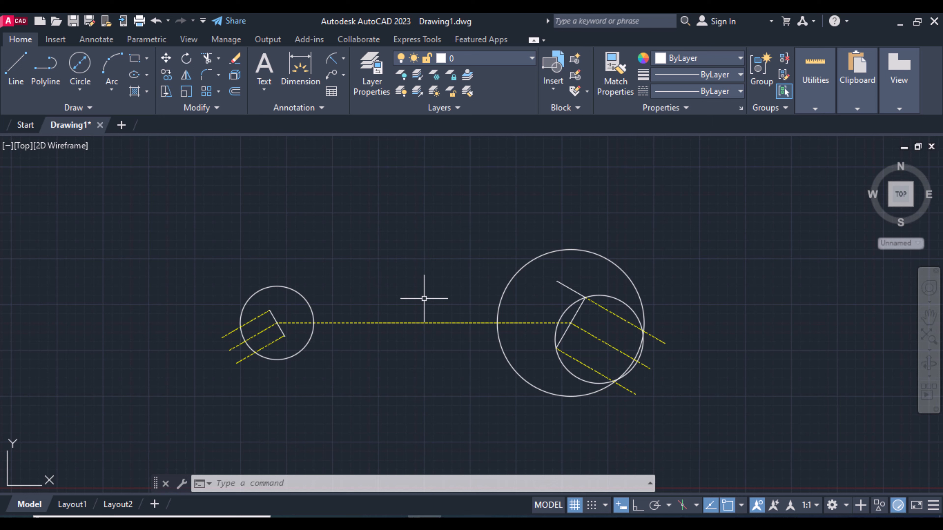
Step: Draw a circle of radius 6.5 centered on the small circle's center
type("c")
key("Return")
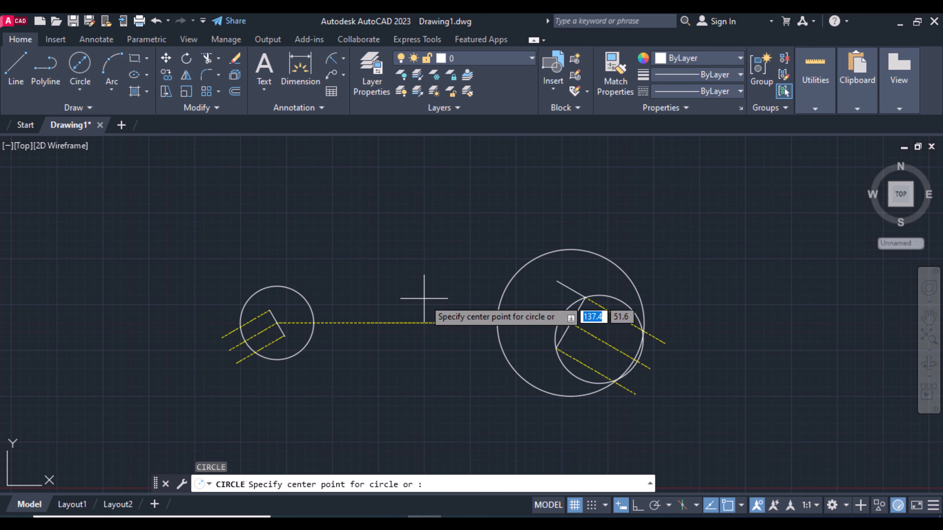
left_click(277, 322)
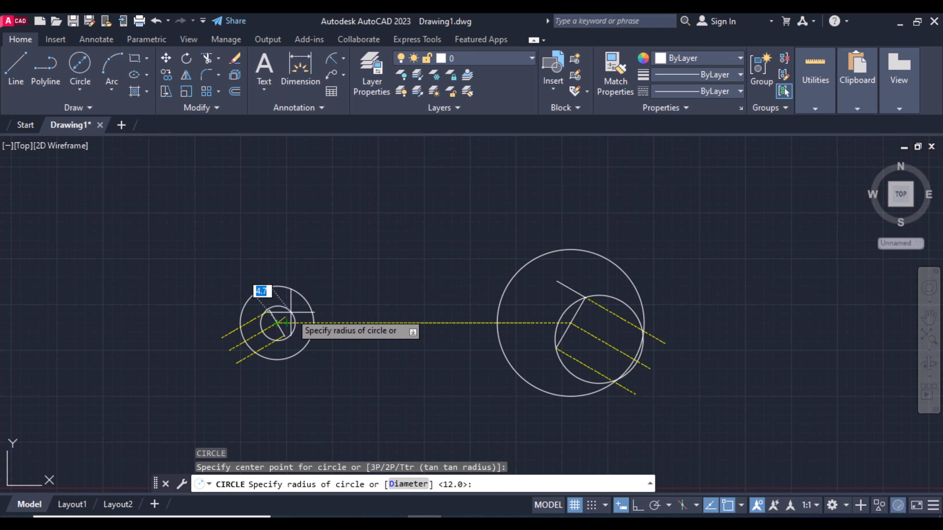
type("6.5")
key("Return")
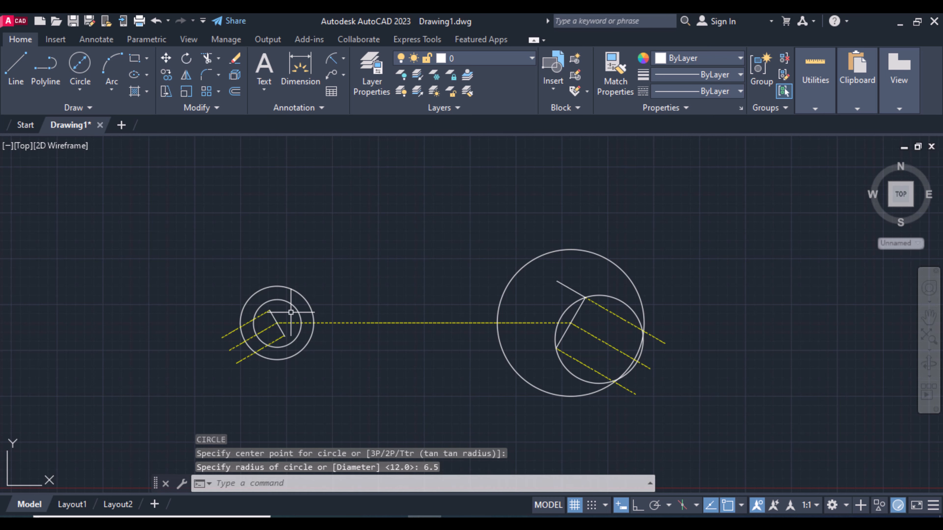
Step: Draw a line from the upper end of the small jaw's closing line, extending the upper offset line to the radius-6.5 circle
type("l")
key("Return")
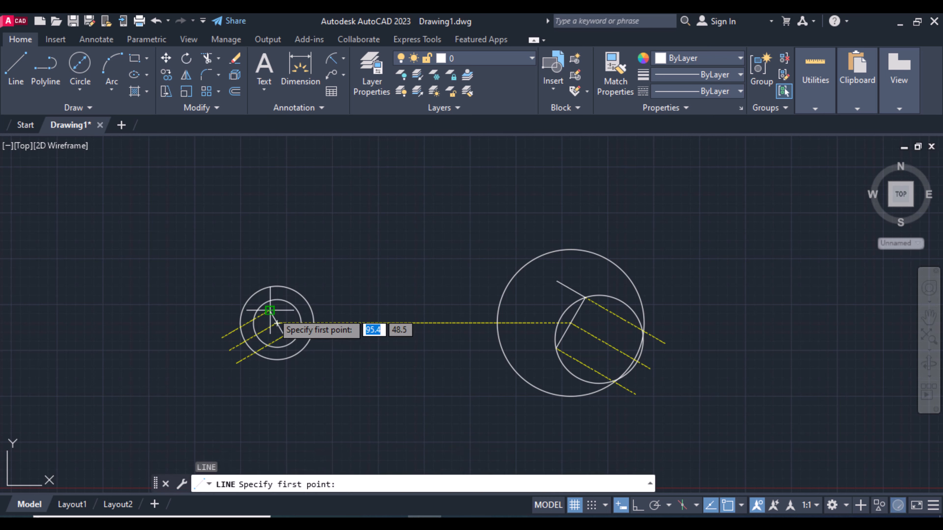
left_click(269, 310)
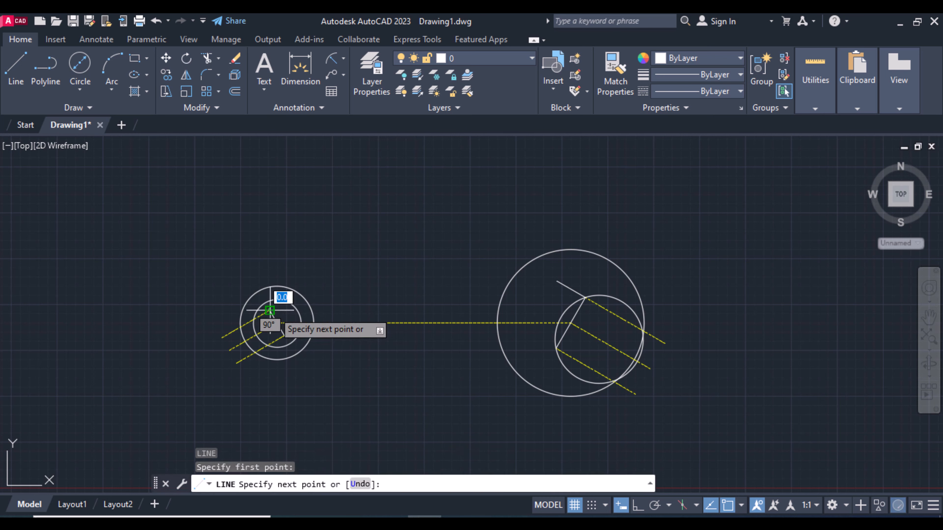
key("Return")
Step: Move the radius-6.5 circle from its intersection with the short helper line to the upper end of the small jaw's closing line
left_click(290, 305)
right_click(269, 306)
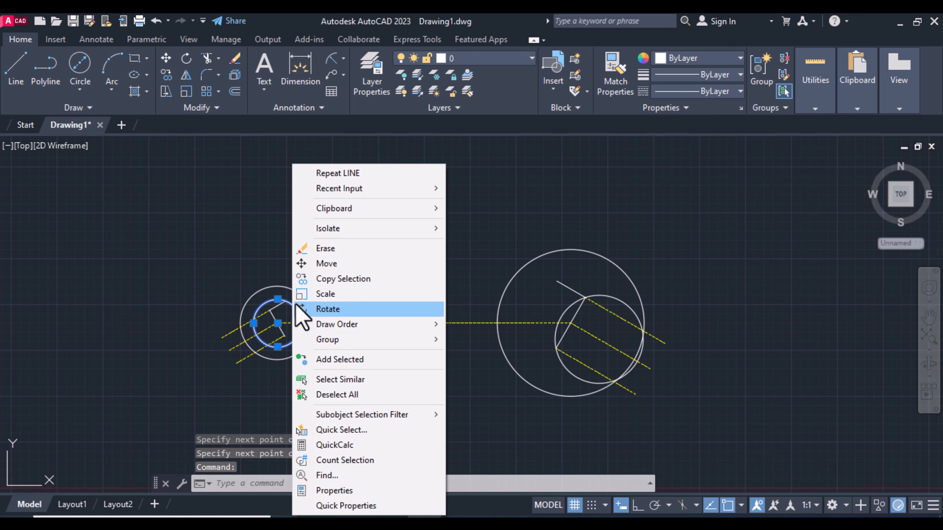
left_click(328, 264)
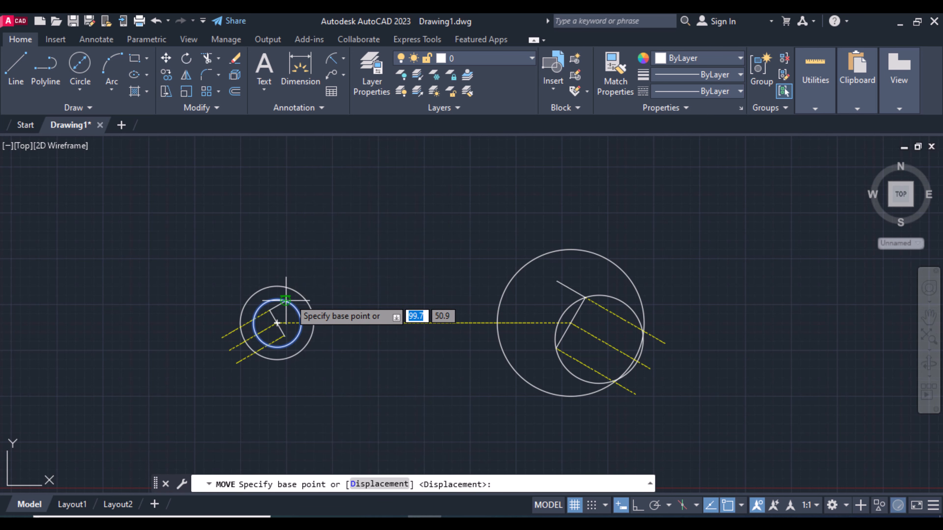
left_click(278, 299)
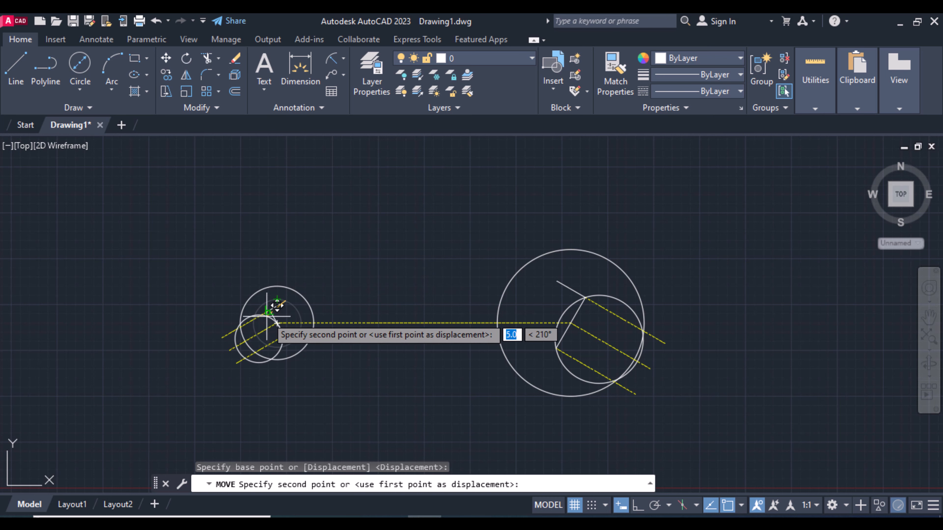
left_click(268, 312)
Step: Trim the small jaw, removing the helper line, the closing line, the projecting centerline ends and the circle arcs across the opening
type("tr")
key("Return")
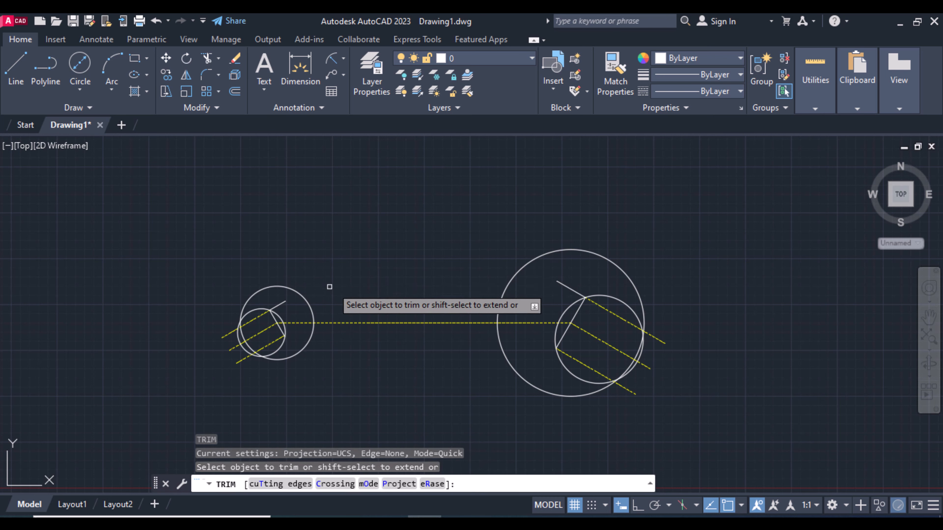
left_click(274, 307)
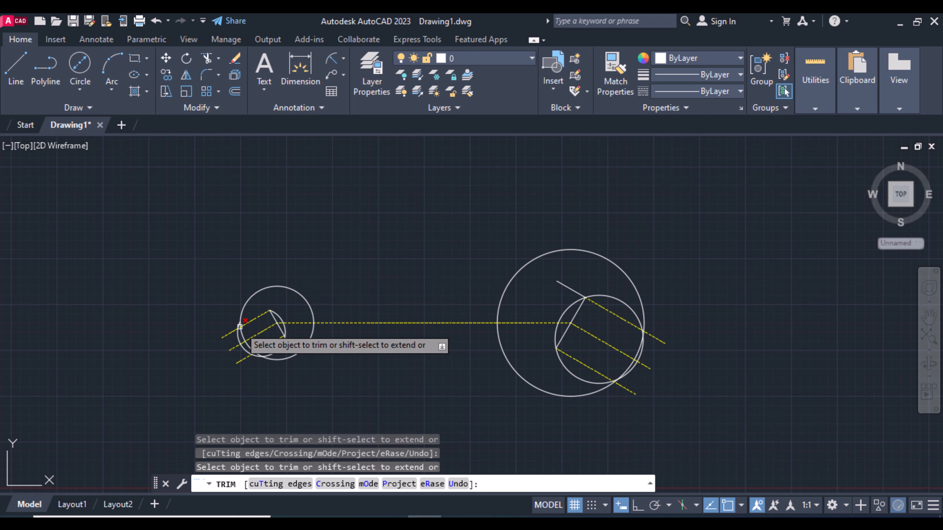
left_click_drag(255, 364, 226, 324)
left_click(257, 355)
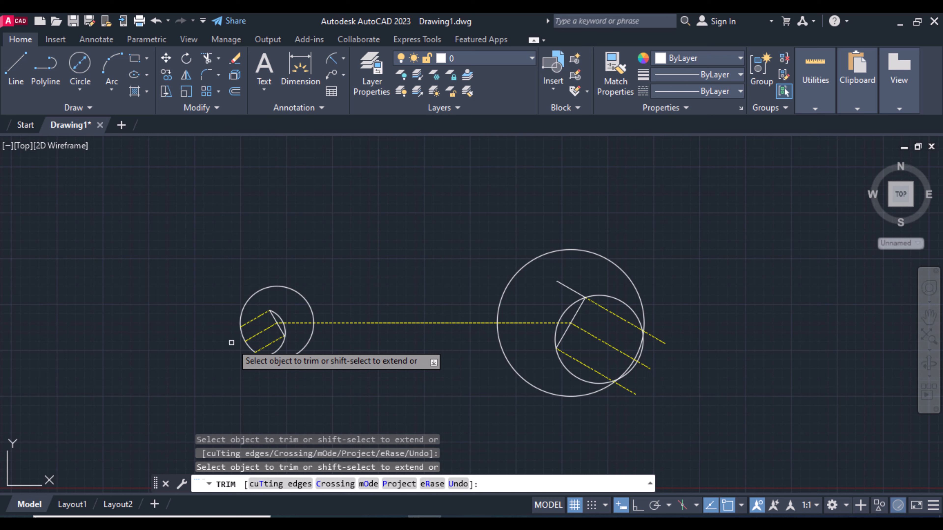
key("ctrl+z")
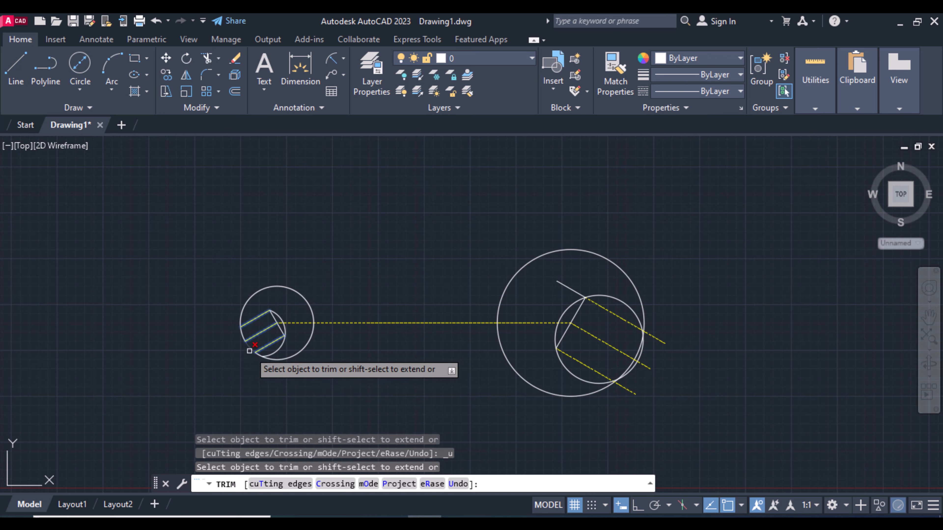
left_click(250, 350)
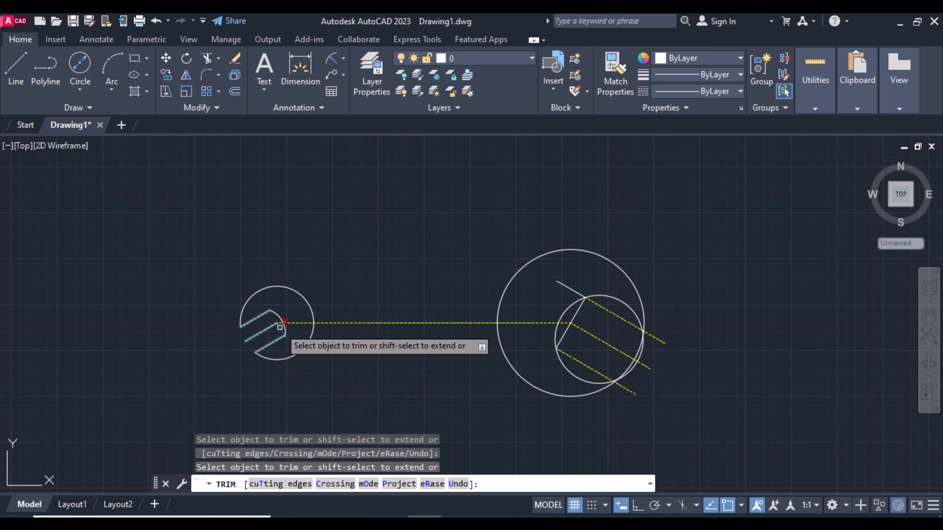
left_click(274, 322)
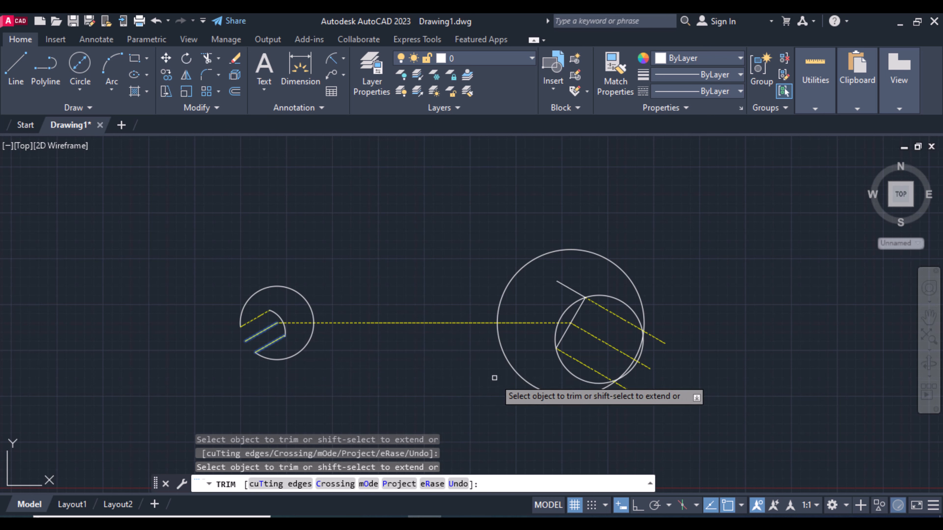
Step: Trim away the large jaw's helper line, its closing line and the arcs of both circles across the opening
left_click(567, 289)
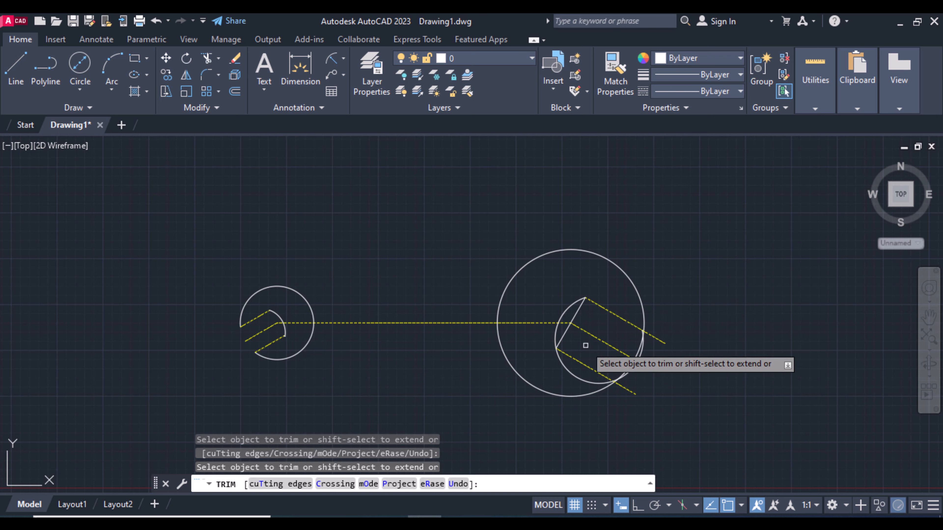
left_click(578, 312)
left_click(566, 331)
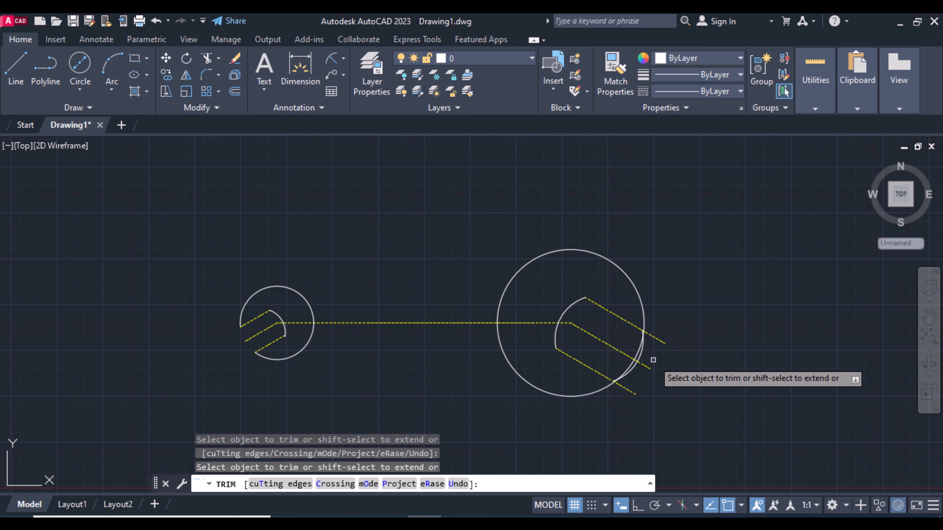
left_click_drag(652, 359, 634, 344)
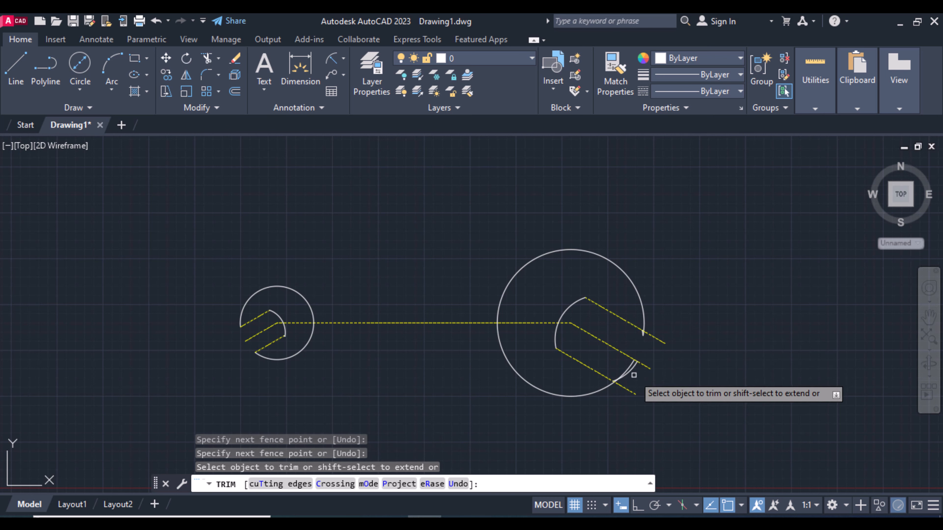
left_click_drag(641, 377, 619, 366)
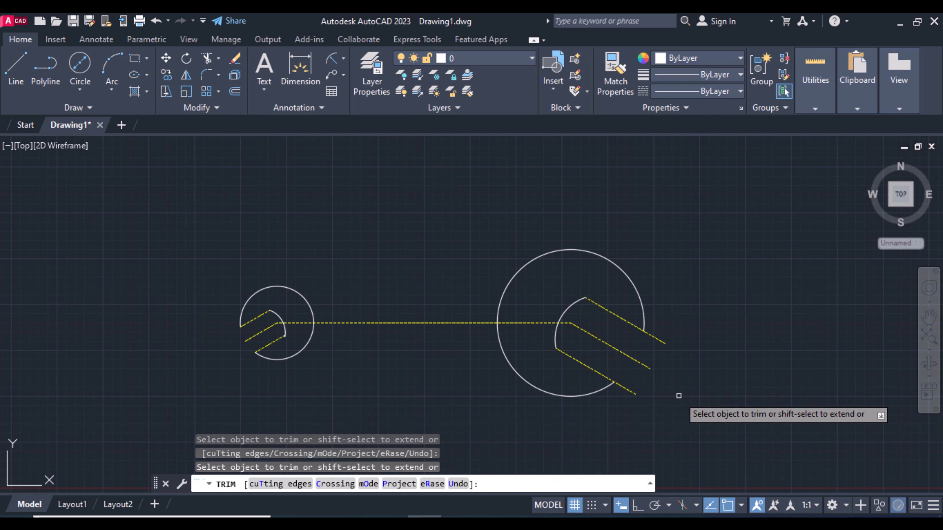
Step: Trim the ends of the large jaw's two outer lines that project beyond the large circle
left_click(608, 405)
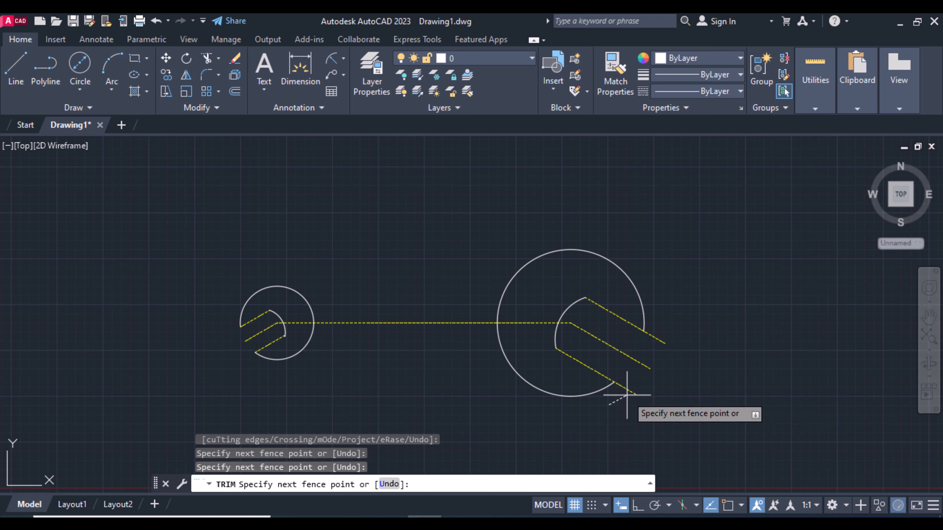
key("Return")
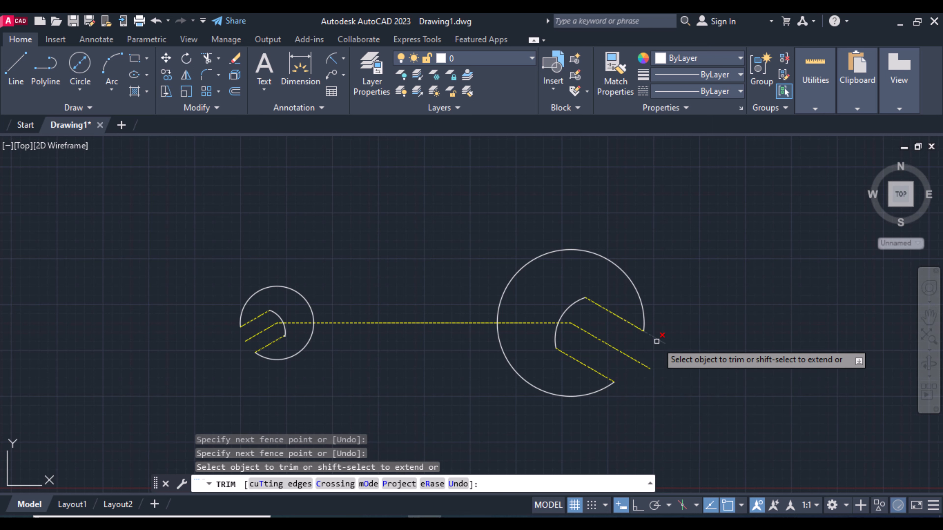
left_click(657, 339)
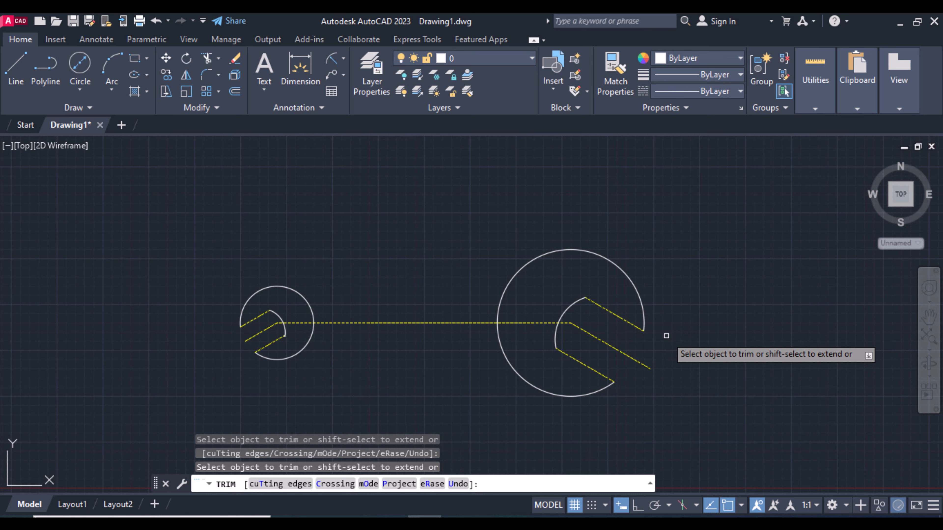
key("Return")
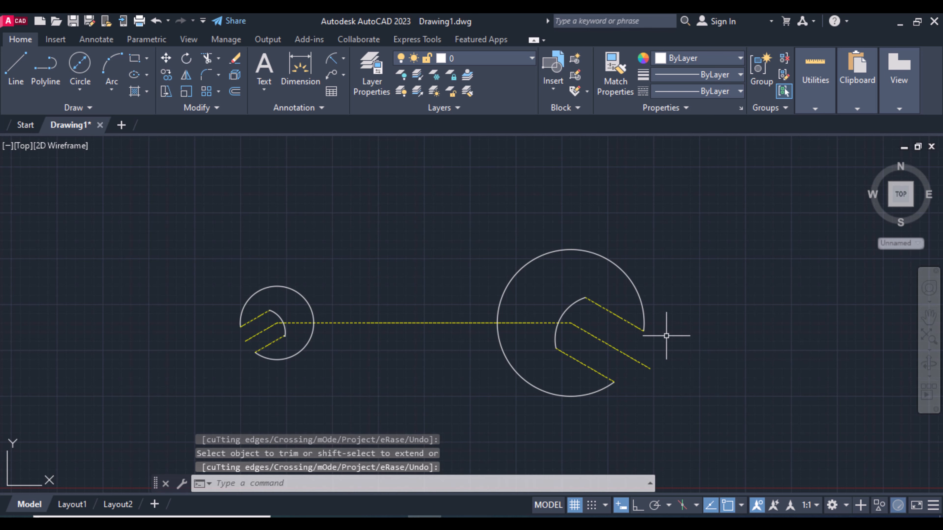
left_click(617, 310)
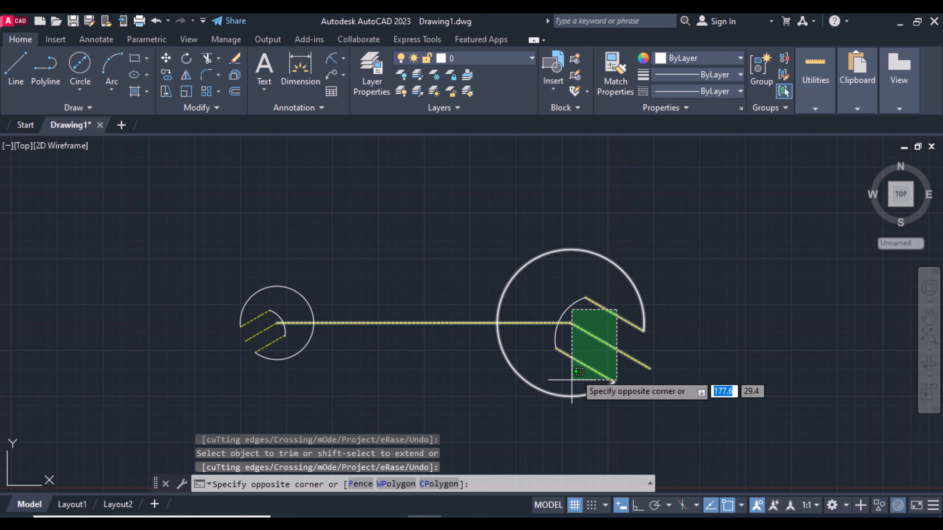
left_click(586, 365)
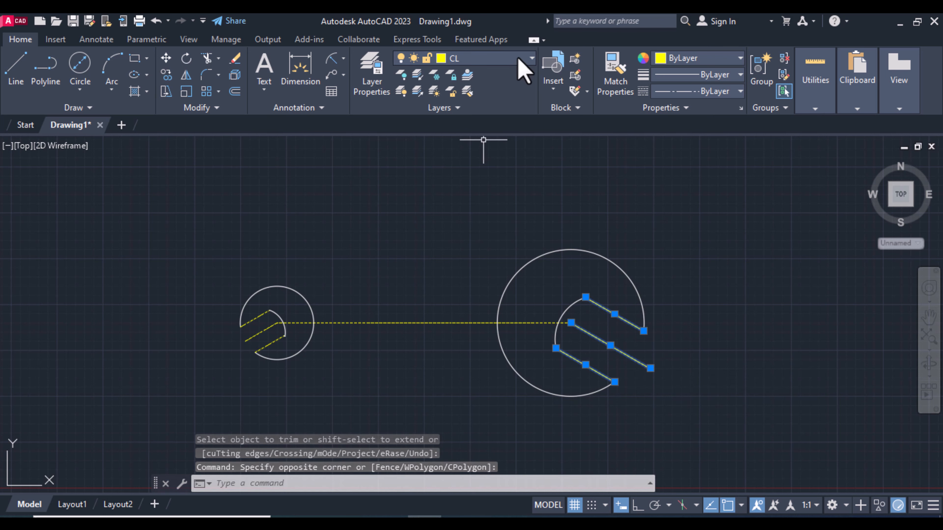
right_click(722, 304)
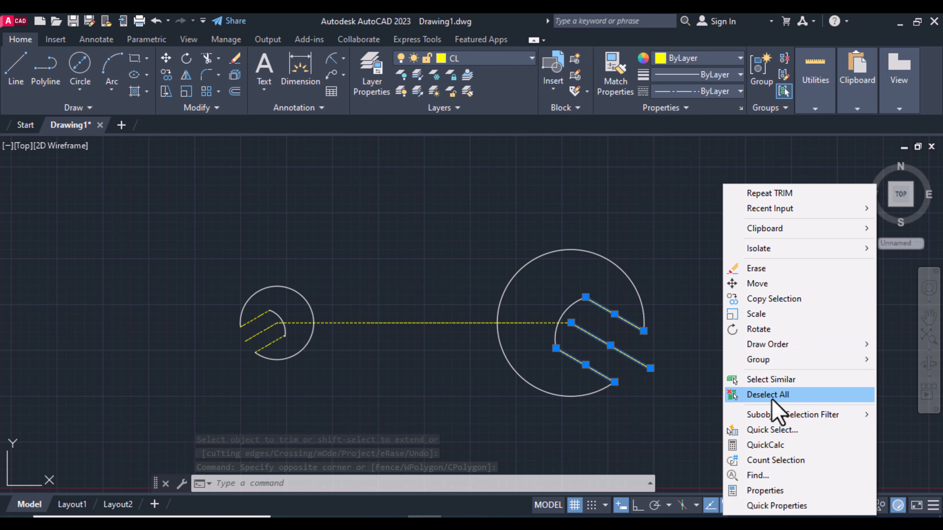
left_click(769, 395)
Step: Assign the four outer jaw lines of the small and large openings to layer 0, leaving the centerlines on CL
left_click(610, 303)
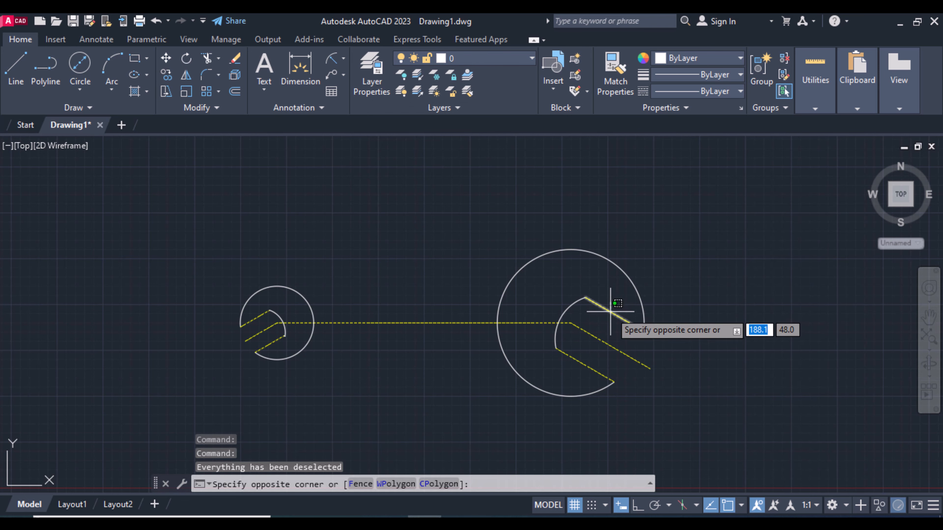
left_click(605, 322)
left_click(593, 365)
left_click(574, 373)
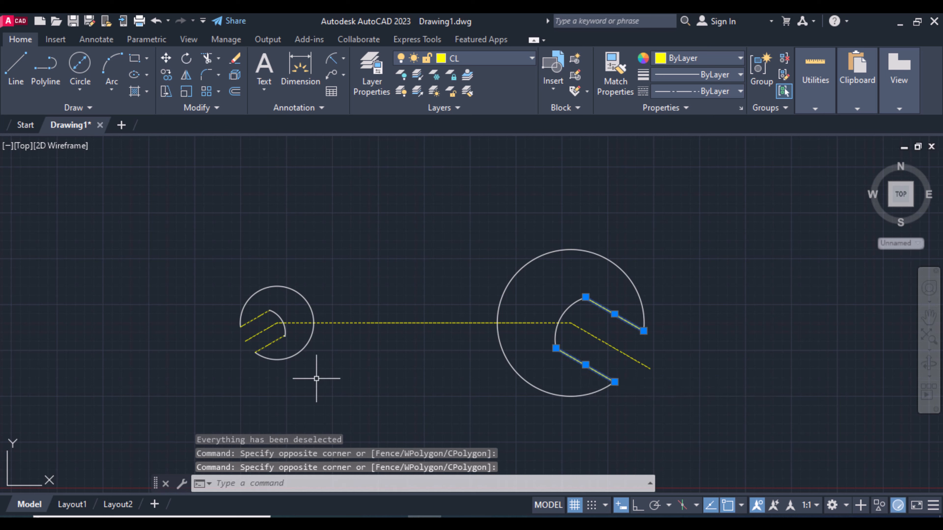
left_click(260, 349)
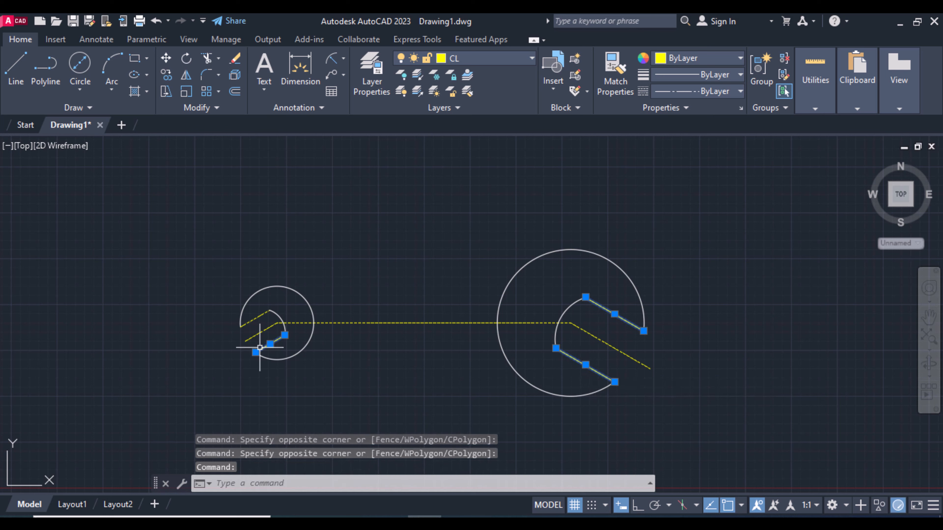
left_click(254, 318)
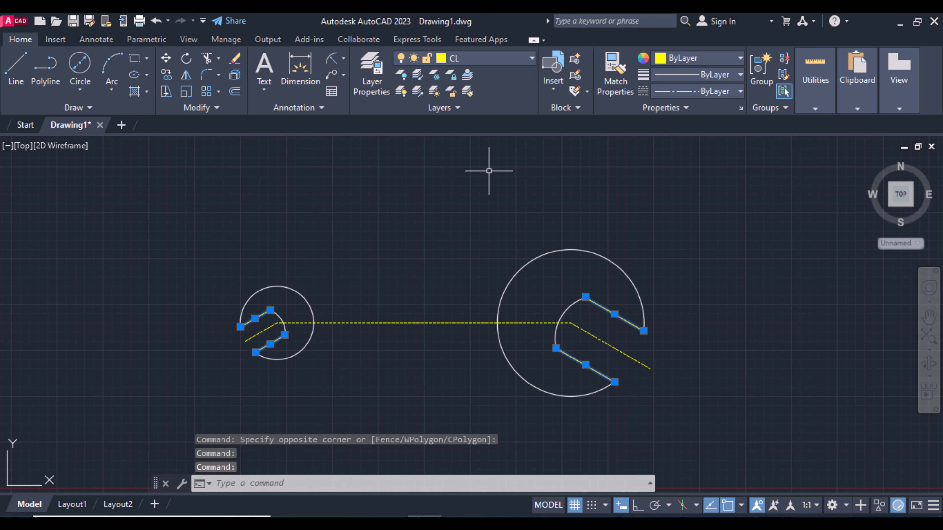
left_click(535, 58)
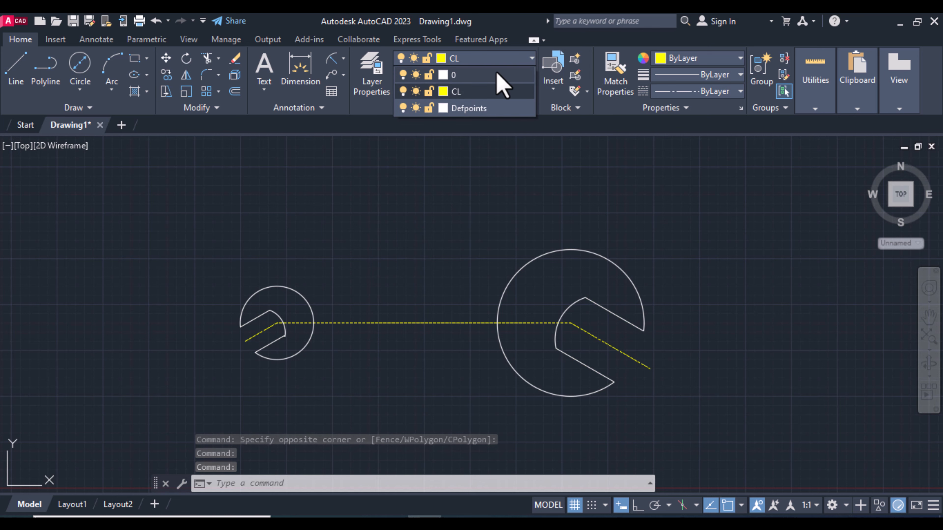
left_click(499, 80)
right_click(414, 198)
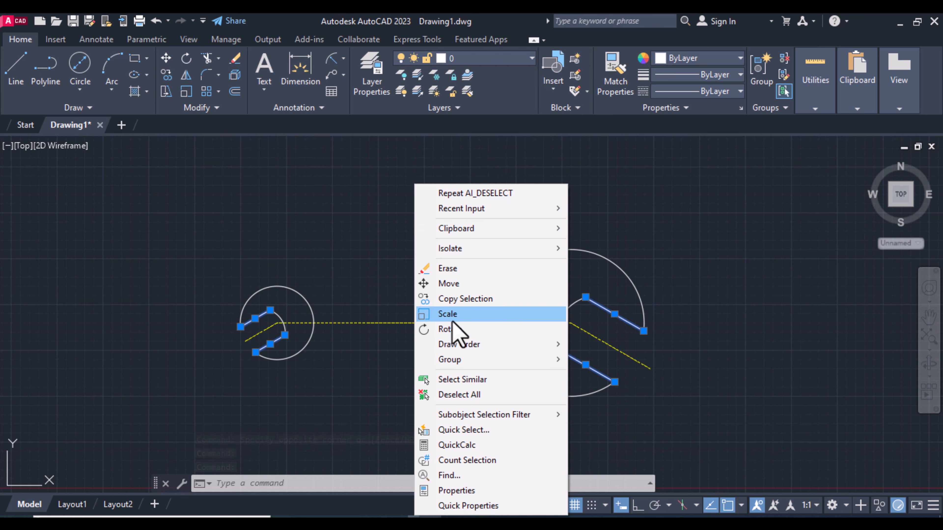
left_click(468, 394)
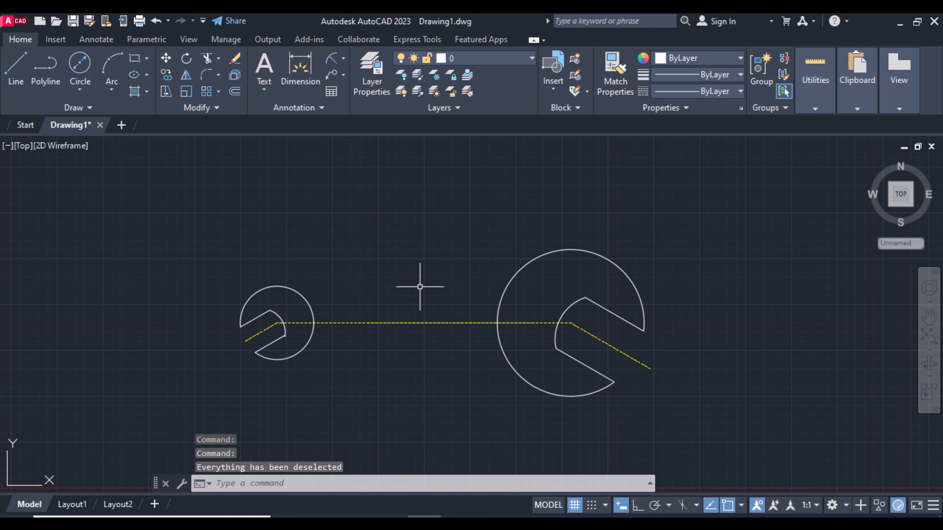
Step: Draw a radius-150 circle tangent to the upper sides of the small and large head circles with Tan, Tan, Radius
left_click(78, 89)
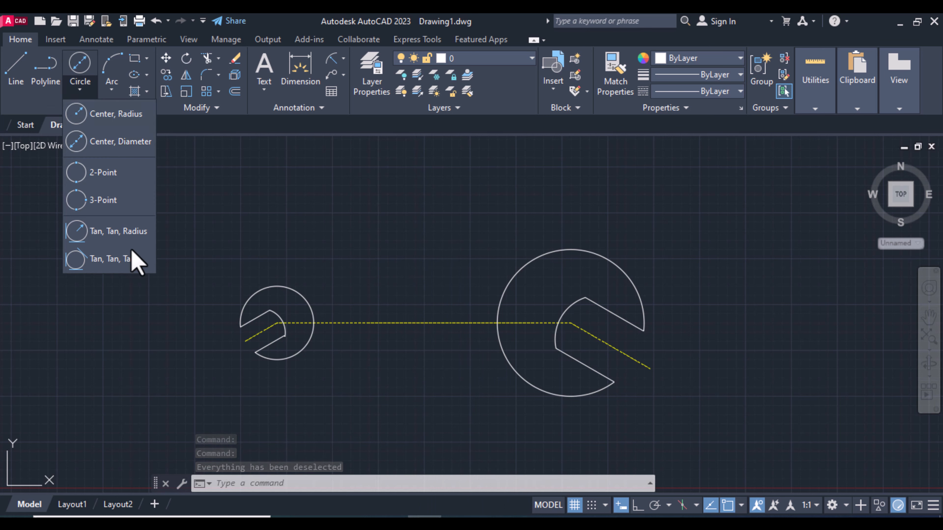
left_click(128, 230)
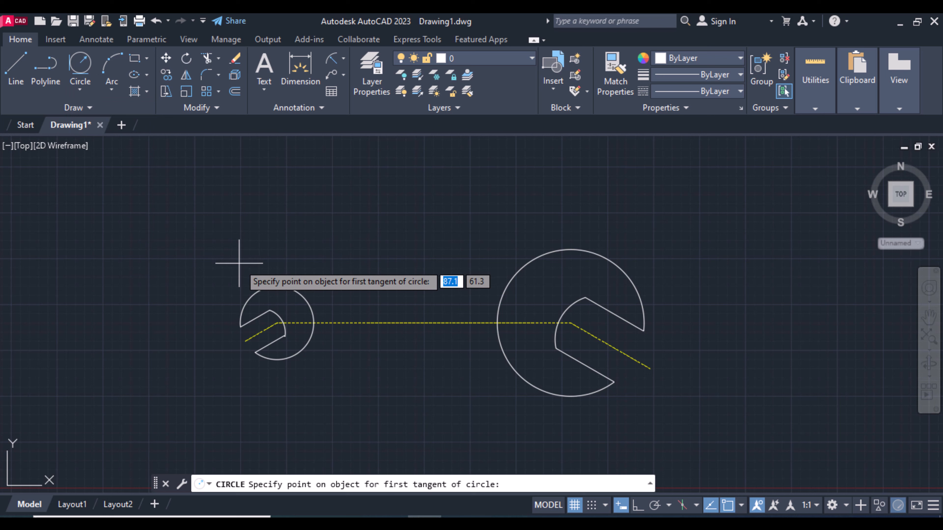
left_click(255, 277)
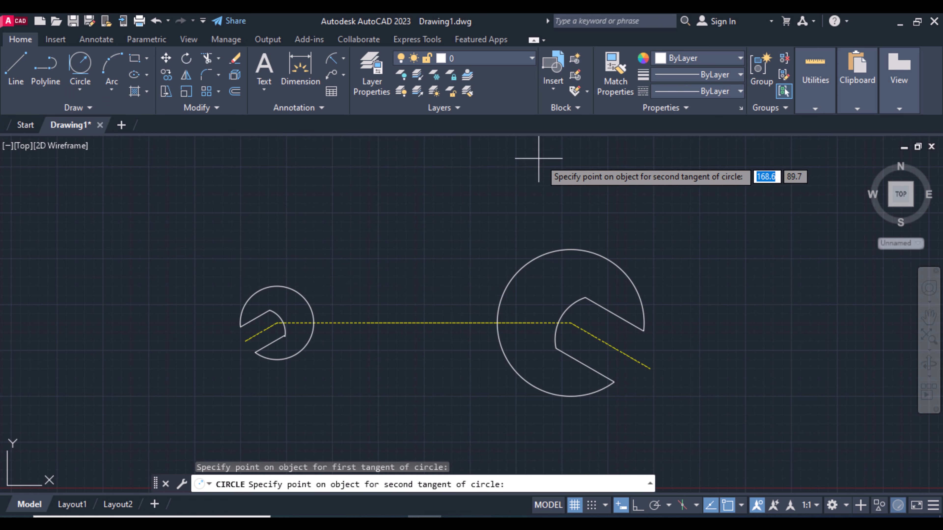
left_click(605, 240)
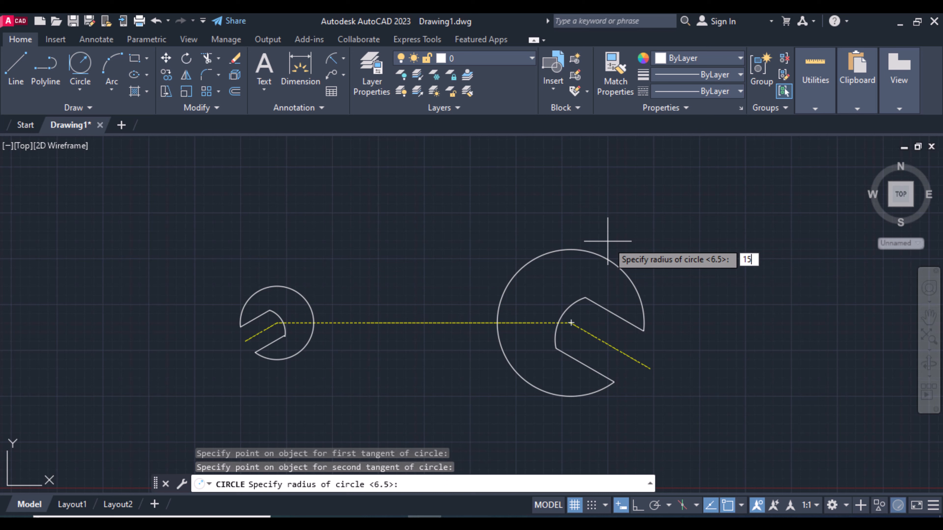
key("Return")
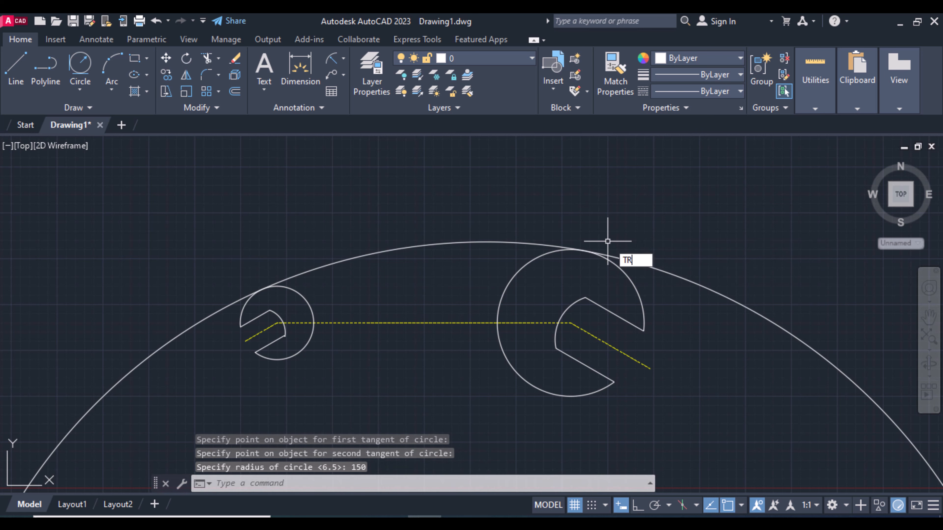
Step: Trim the radius-150 circle down to the upper handle arc between its two tangent points
type("TR")
key("Return")
left_click_drag(695, 251, 730, 324)
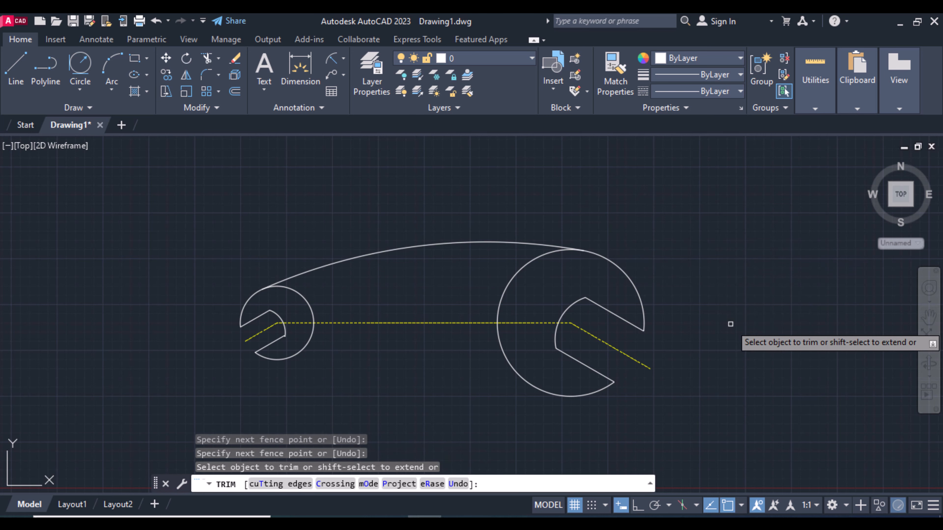
key("Return")
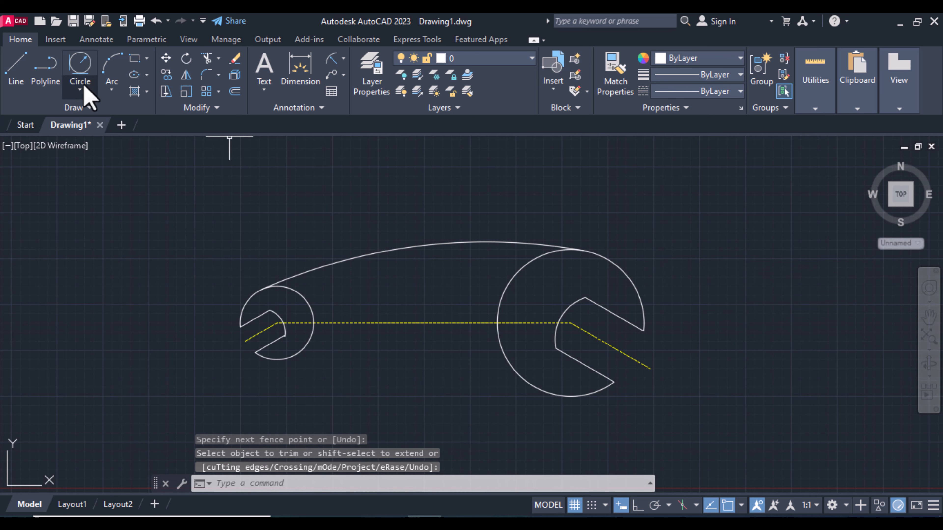
Step: Draw a second radius-150 circle tangent to the lower right of the small circle and the lower left of the large circle
left_click(80, 66)
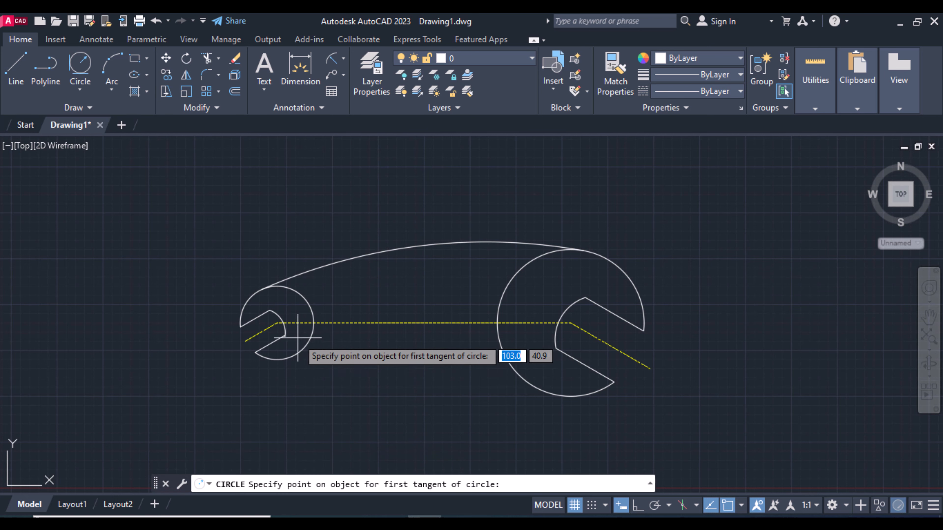
left_click(305, 344)
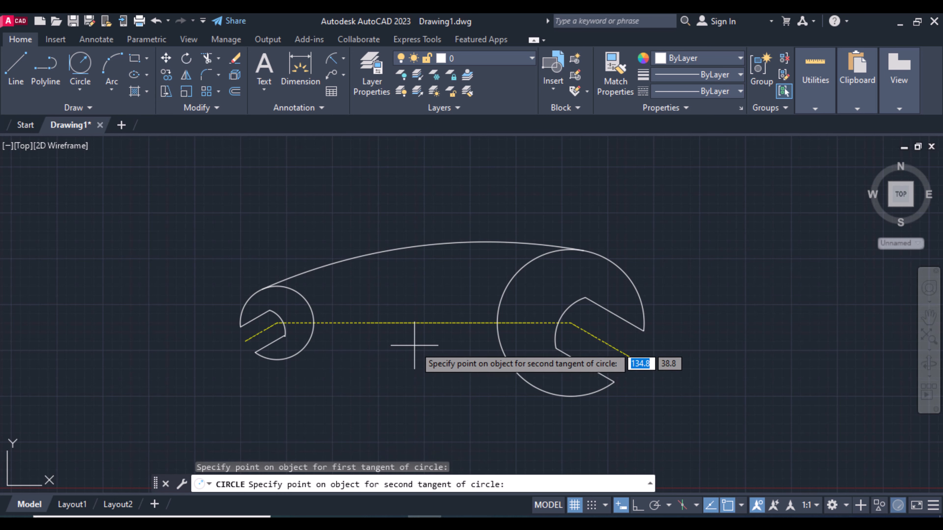
left_click(498, 347)
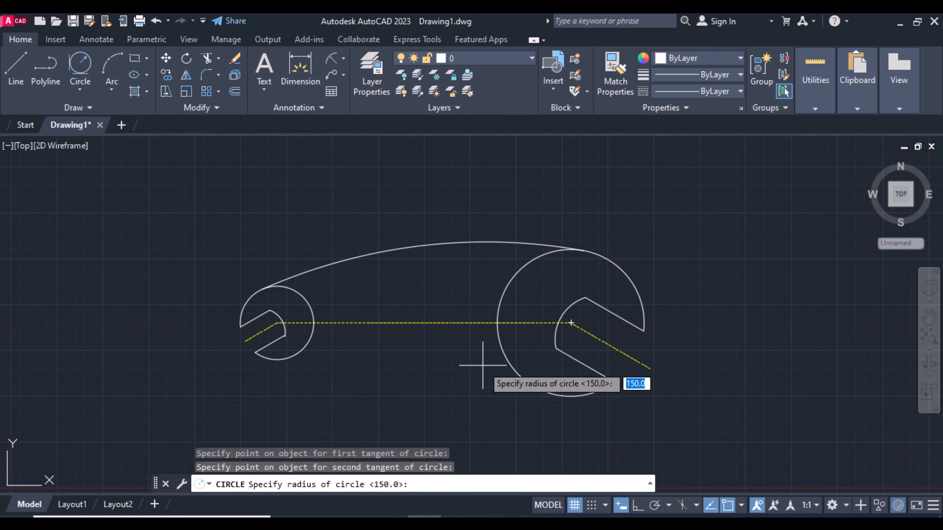
key("Return")
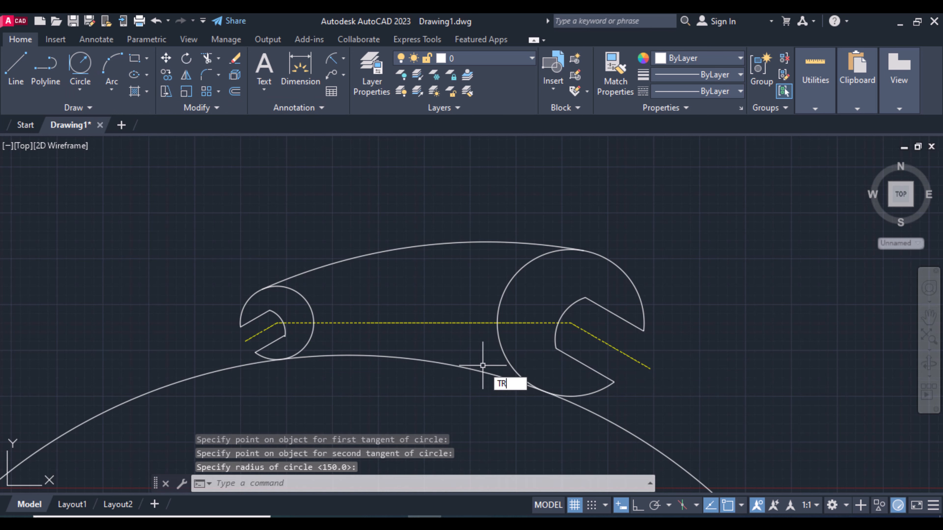
Step: Trim the second tangent circle so that only the lower handle arc between the two heads remains
type("TR")
key("Return")
left_click(612, 413)
key("Return")
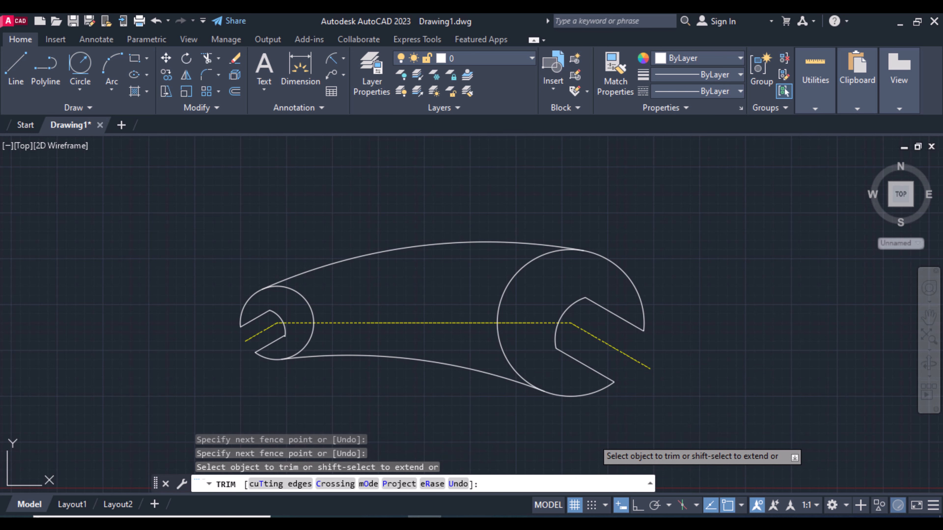
key("Return")
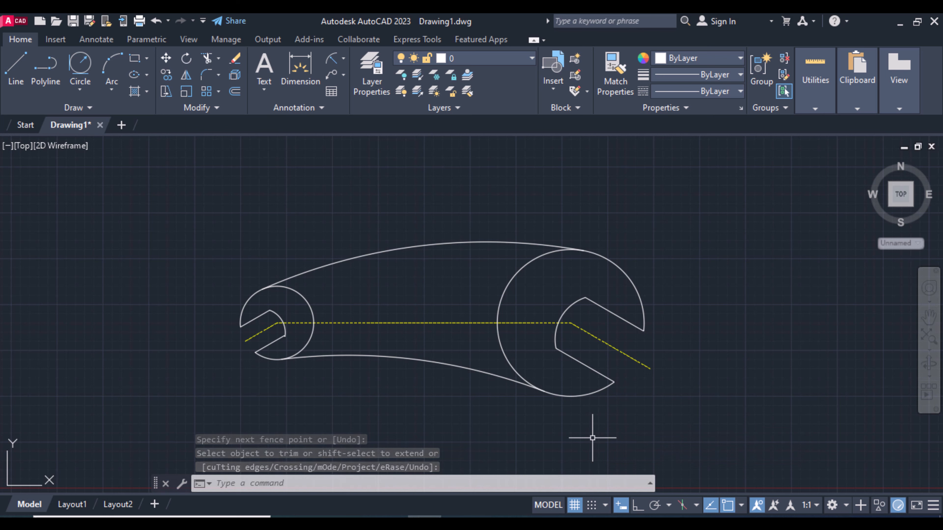
Step: Add radius dimensions to the upper and lower handle arcs, placing the text above and below the wrench respectively
left_click(332, 60)
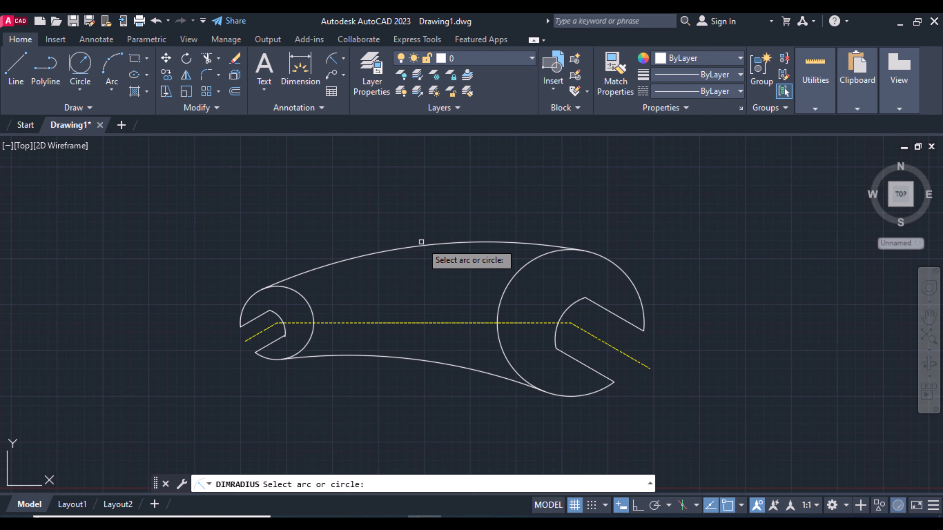
left_click(422, 244)
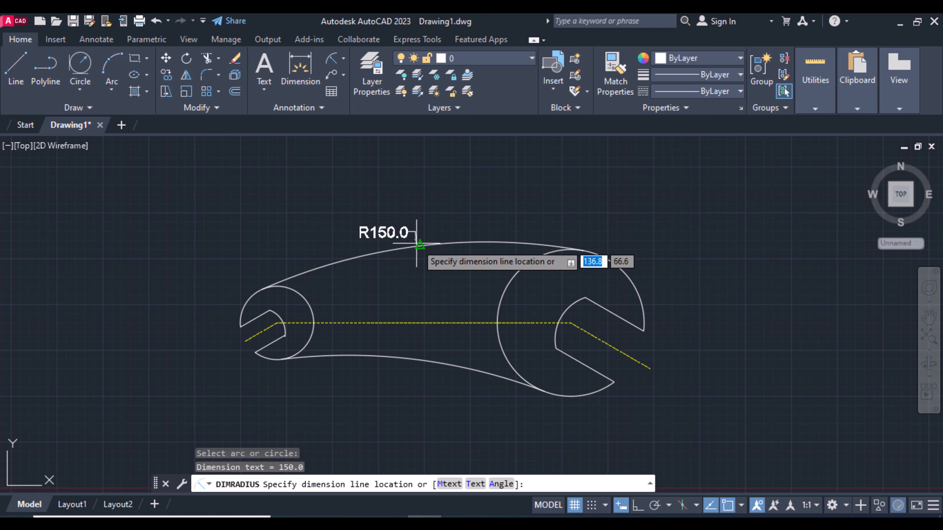
left_click(373, 240)
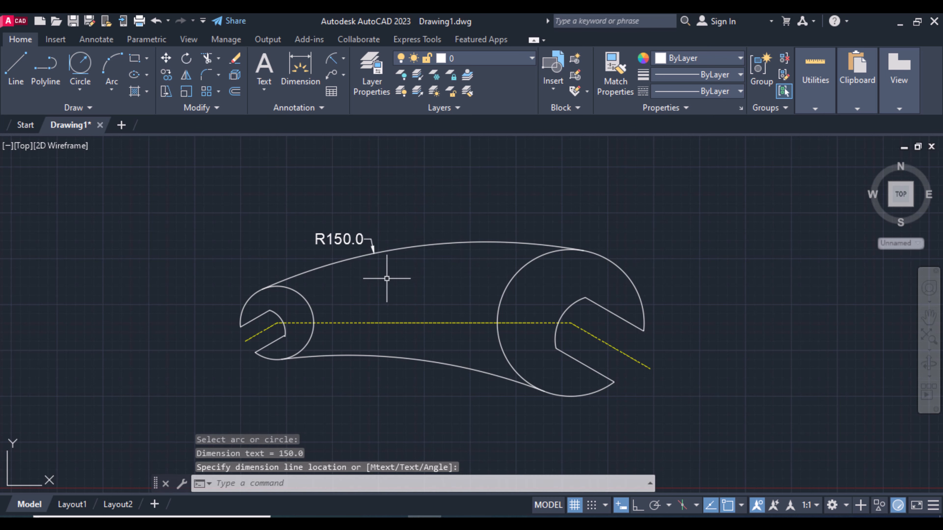
key("Return")
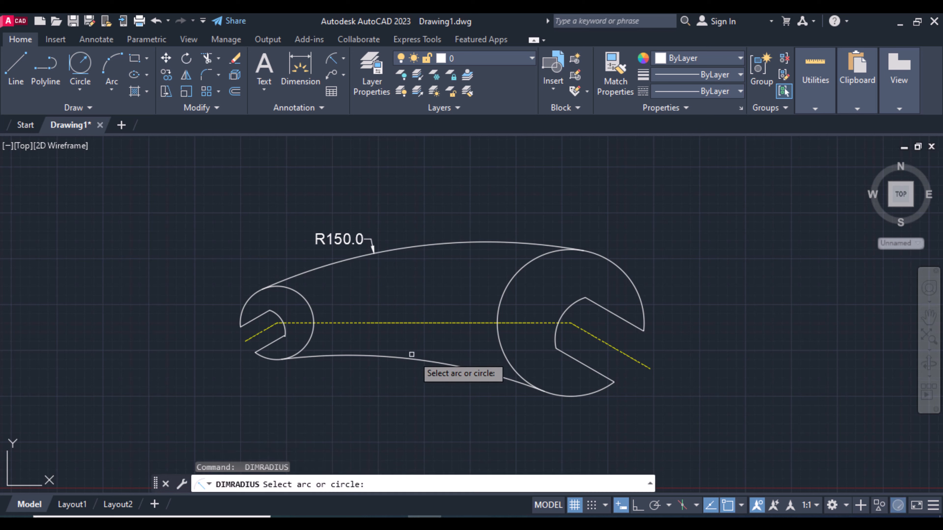
left_click(414, 359)
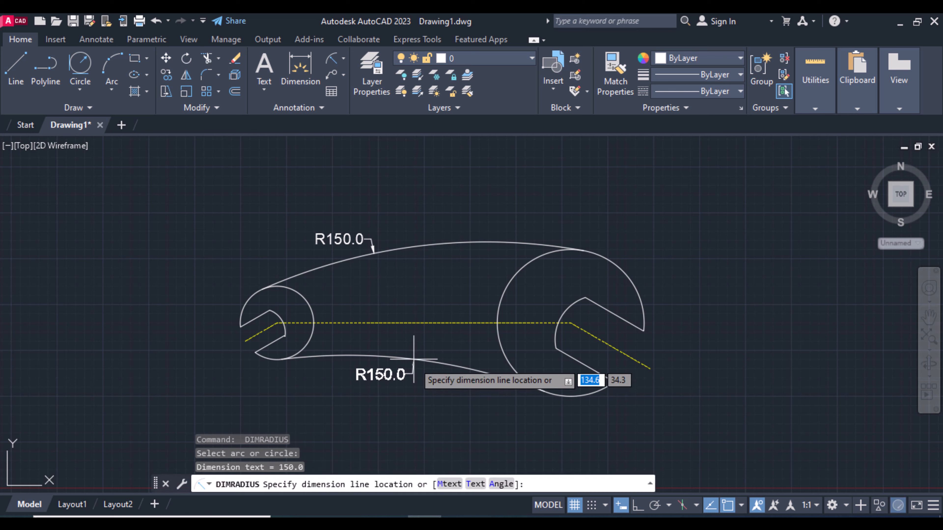
left_click(397, 372)
Step: Add radius dimensions to the large jaw's bottom arc and the large head's outer arc
key("Return")
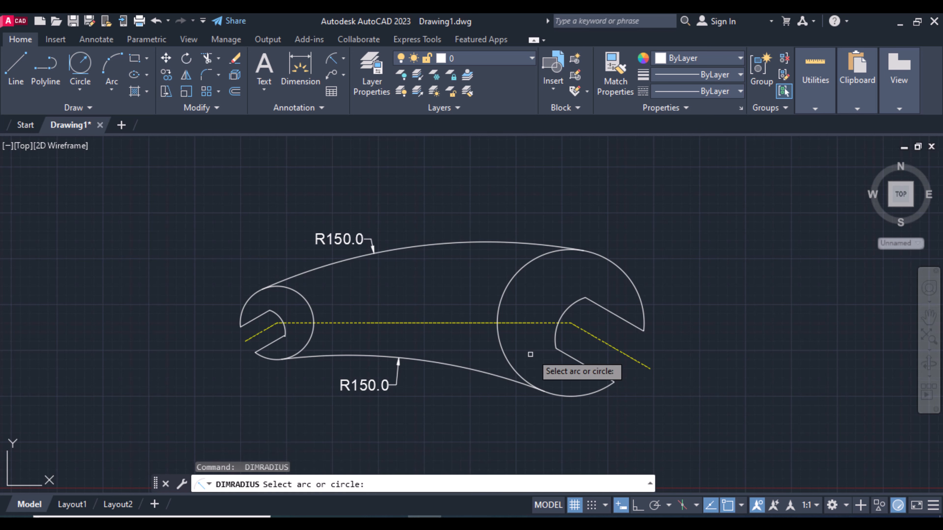
left_click(571, 306)
left_click(562, 295)
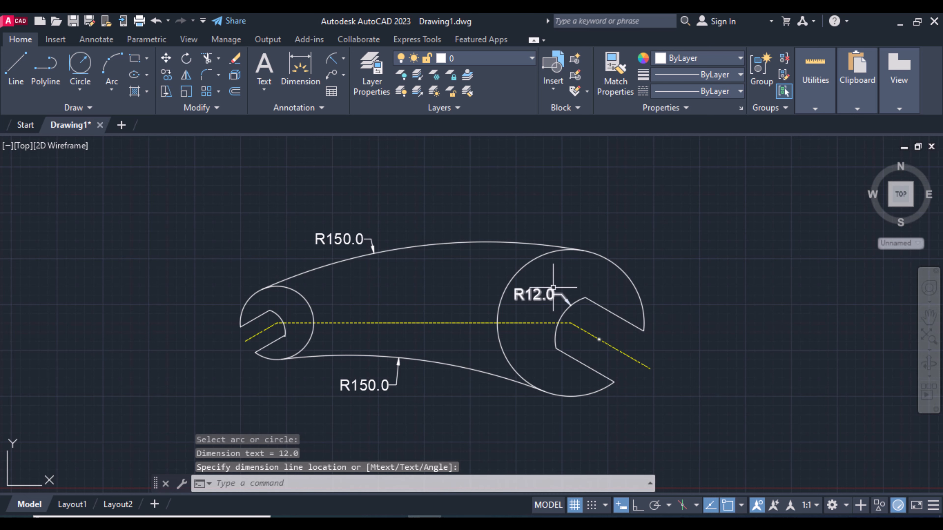
key("Return")
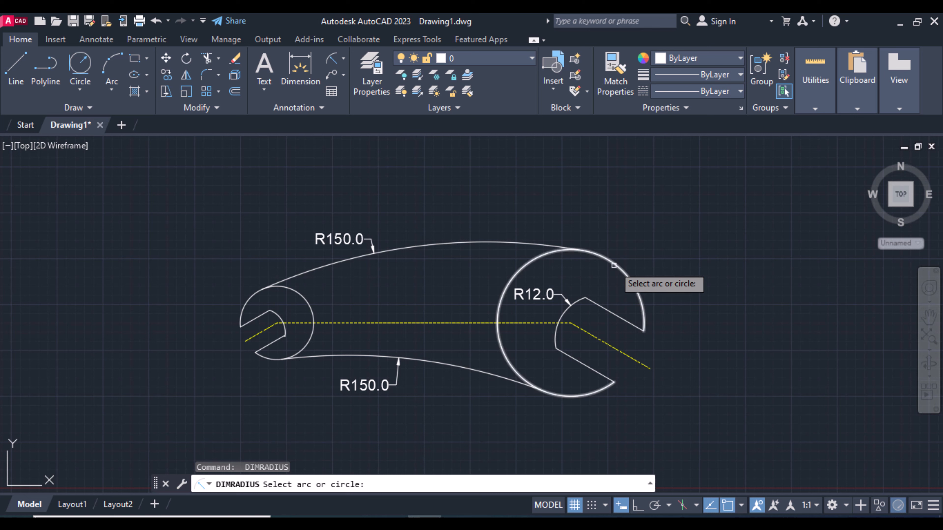
left_click(627, 275)
left_click(631, 256)
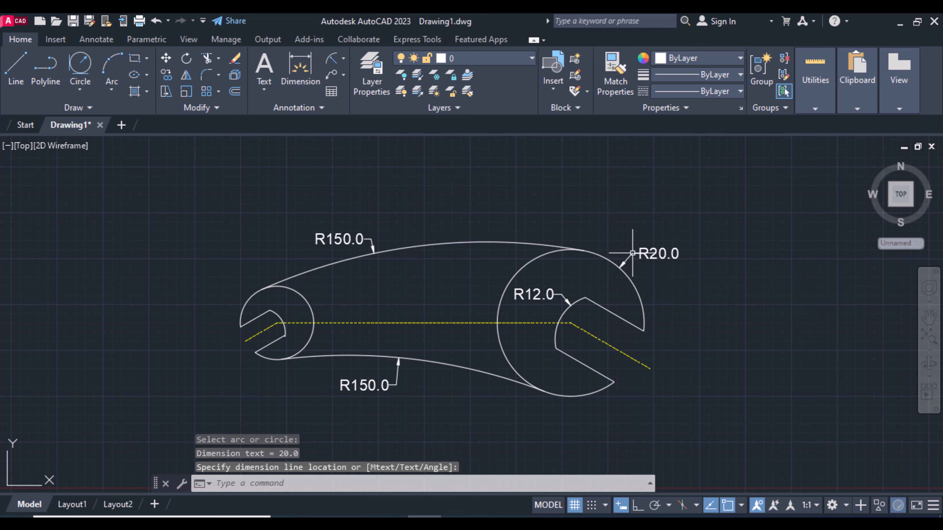
Step: Add radius dimensions to the small head's outer arc and the small jaw's bottom arc
key("Return")
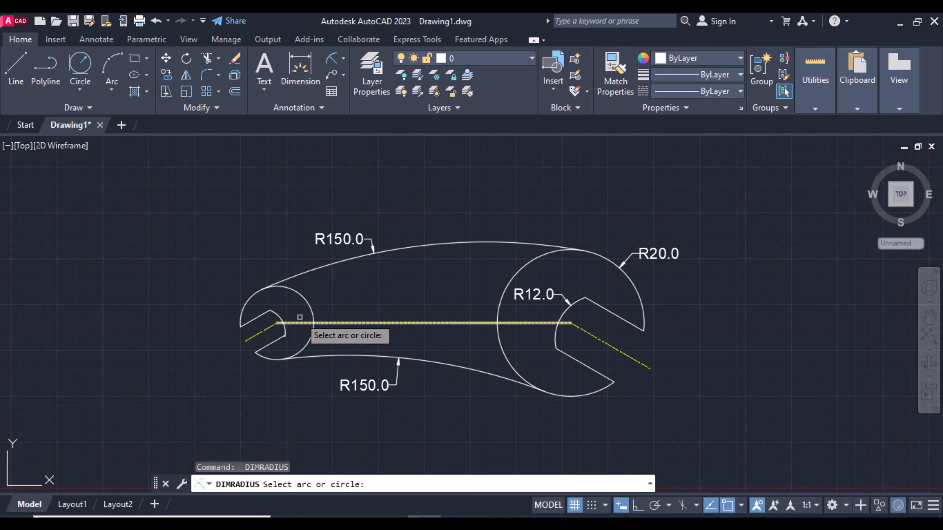
left_click(310, 310)
left_click(331, 305)
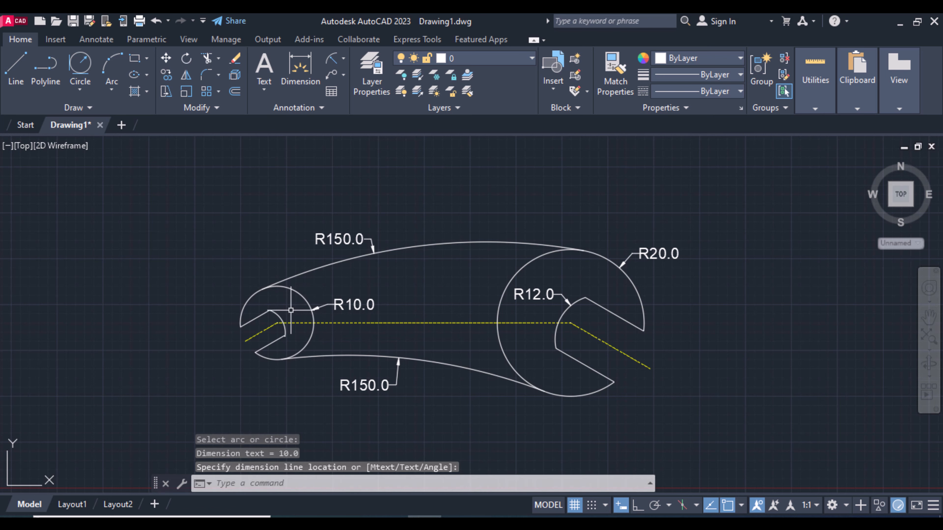
key("Return")
left_click(277, 316)
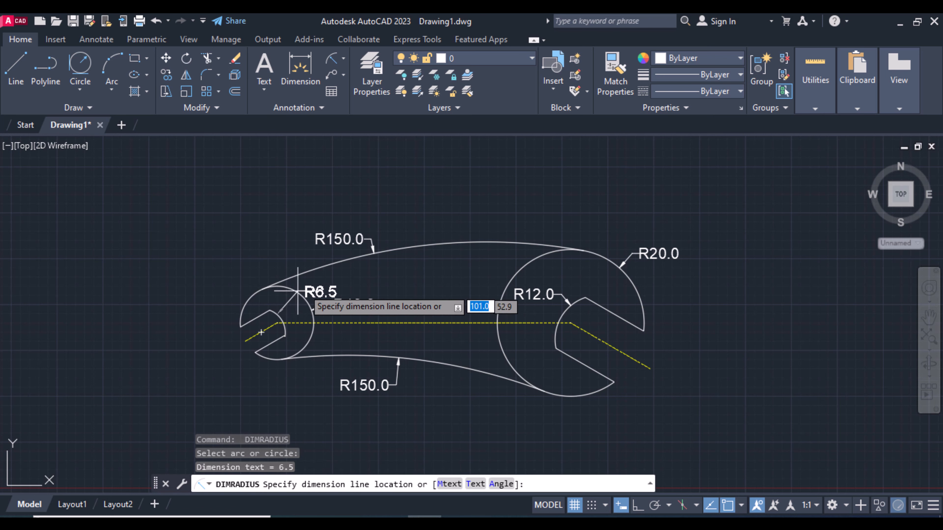
left_click(351, 280)
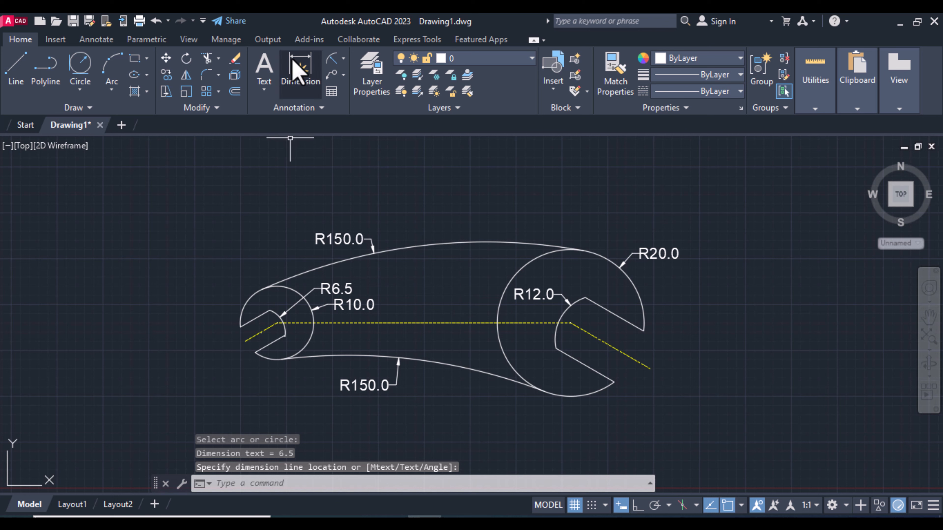
Step: Add a horizontal dimension between the centres of the small and large heads, placing it above the wrench
left_click(297, 68)
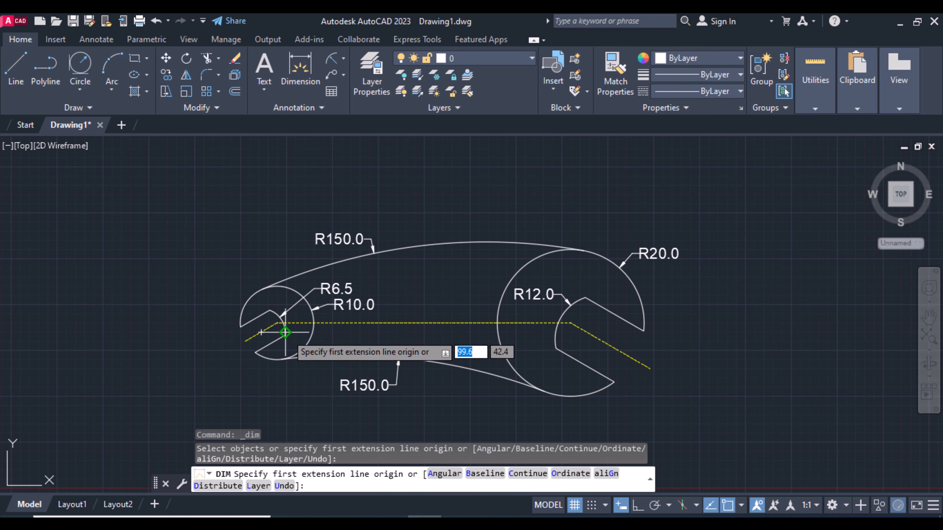
left_click(277, 323)
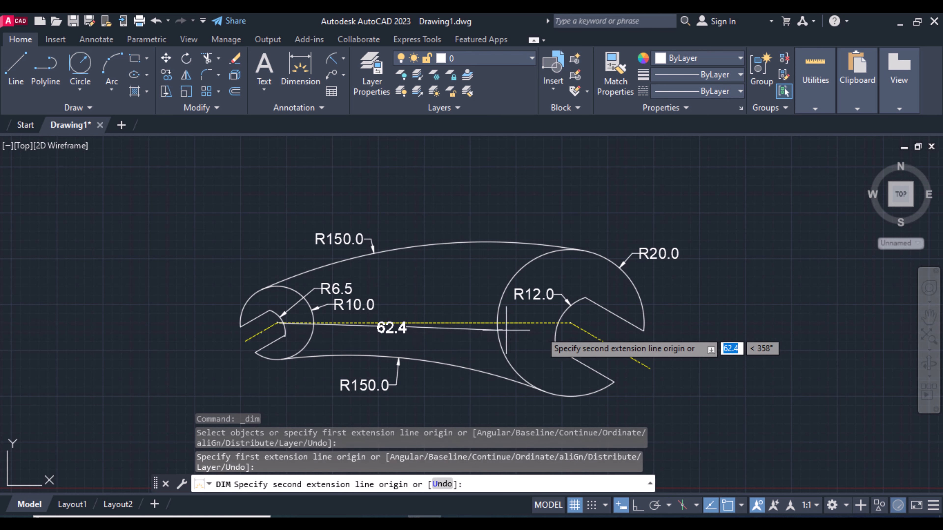
left_click(571, 322)
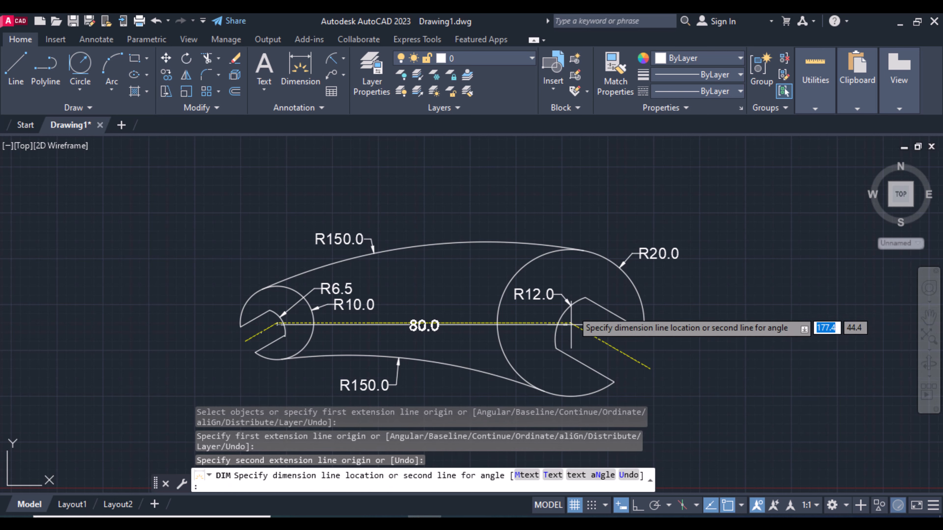
left_click(571, 201)
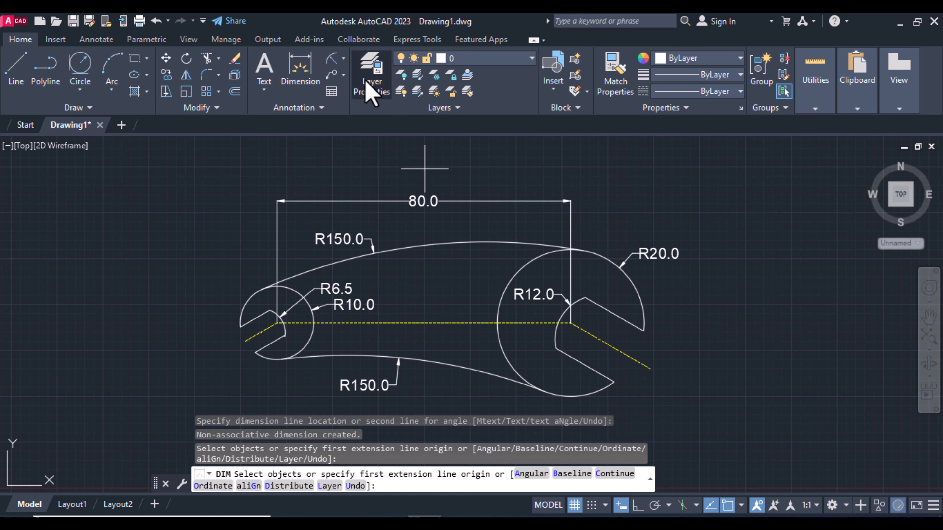
Step: Add an aligned dimension across the large jaw's opening between its two outer corners, placing the dimension line inside the jaw
left_click(343, 60)
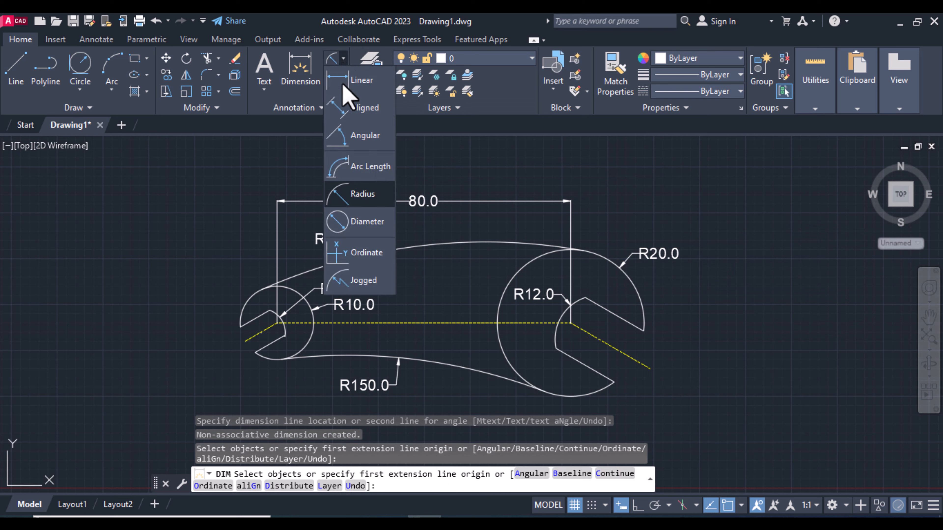
left_click(352, 107)
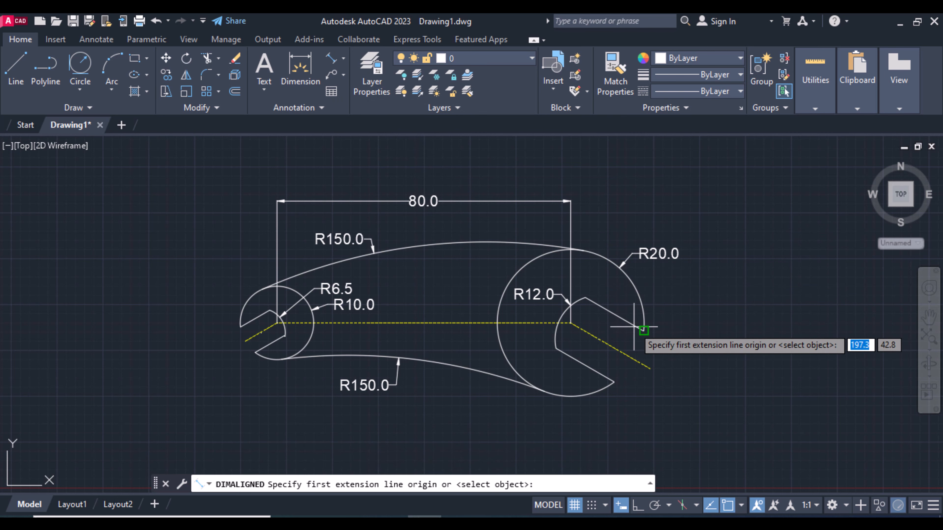
left_click(642, 329)
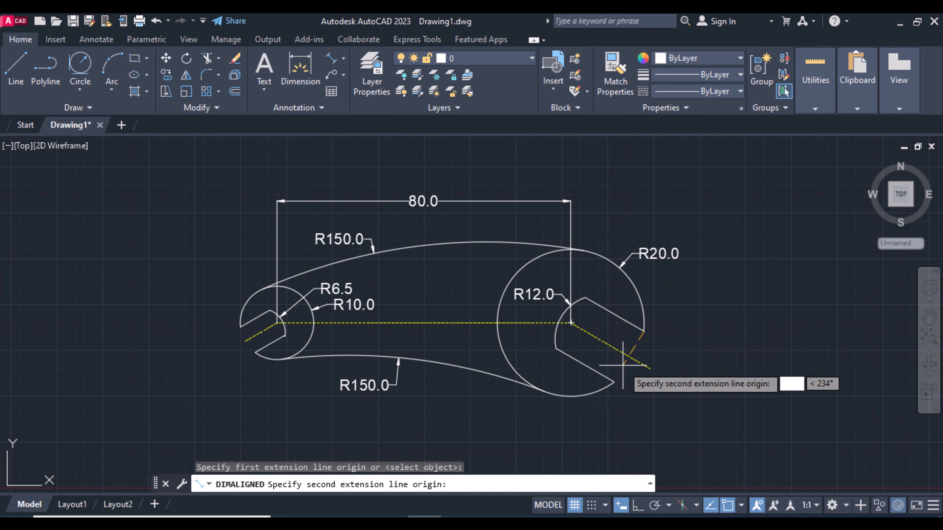
left_click(611, 382)
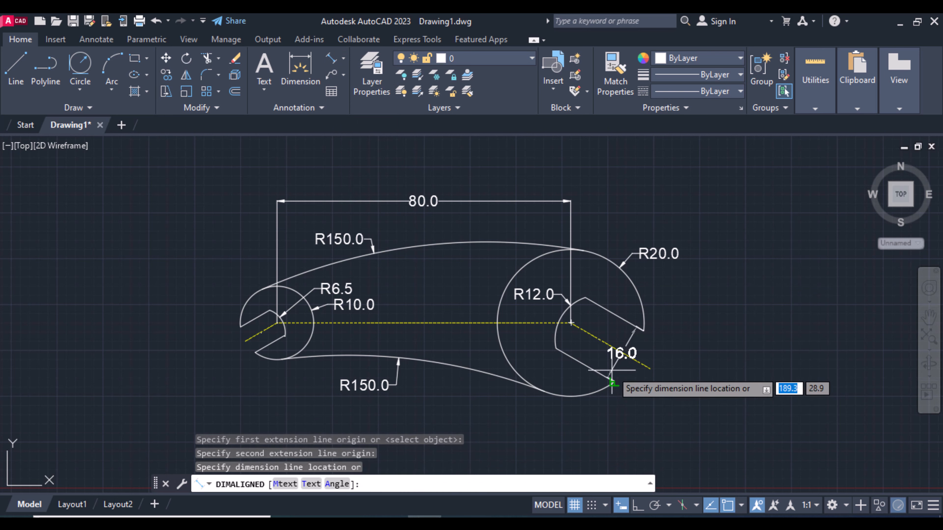
left_click(604, 364)
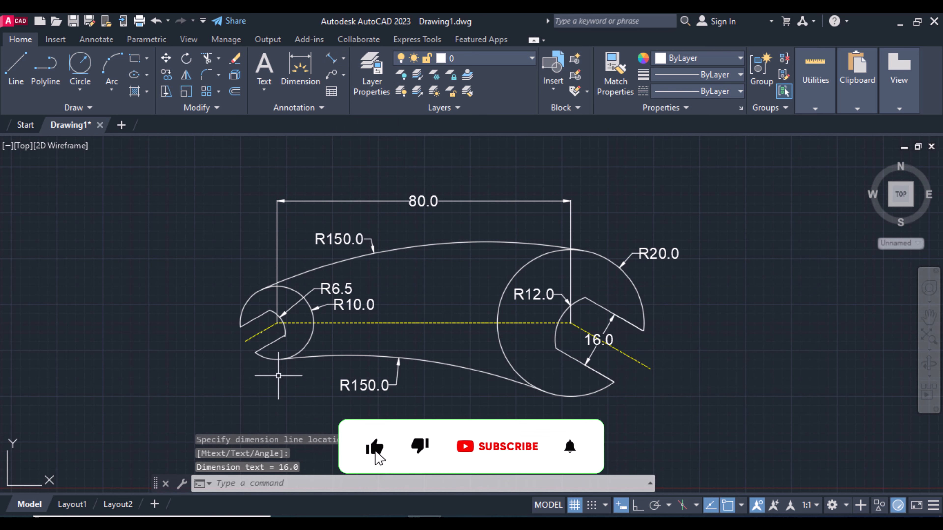
Step: Add an aligned dimension across the small jaw's opening, starting from its lower outer corner
key("Return")
left_click(255, 353)
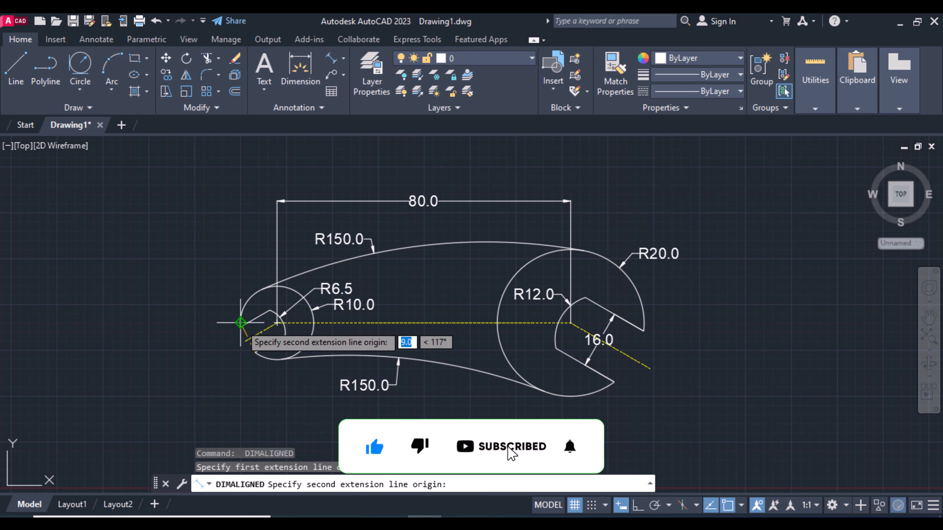